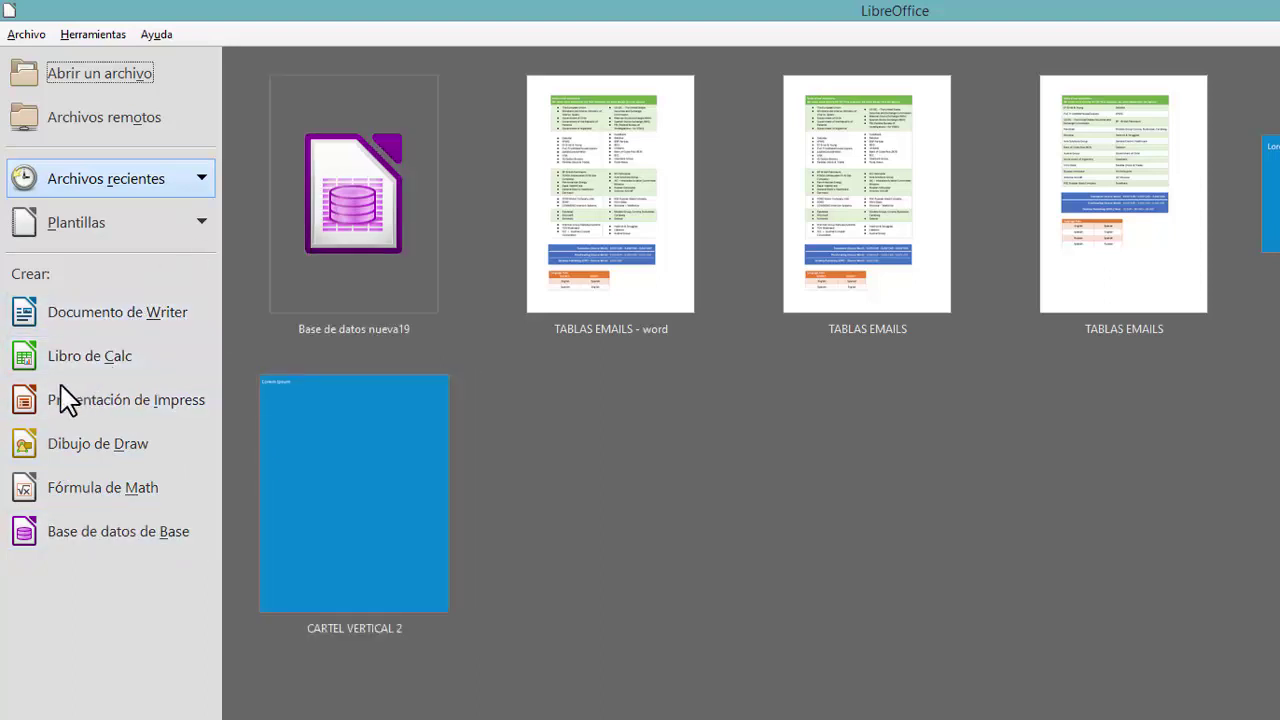
Open the LibreOffice start center from the LibreOffice group on the Windows Start screen
click(170, 410)
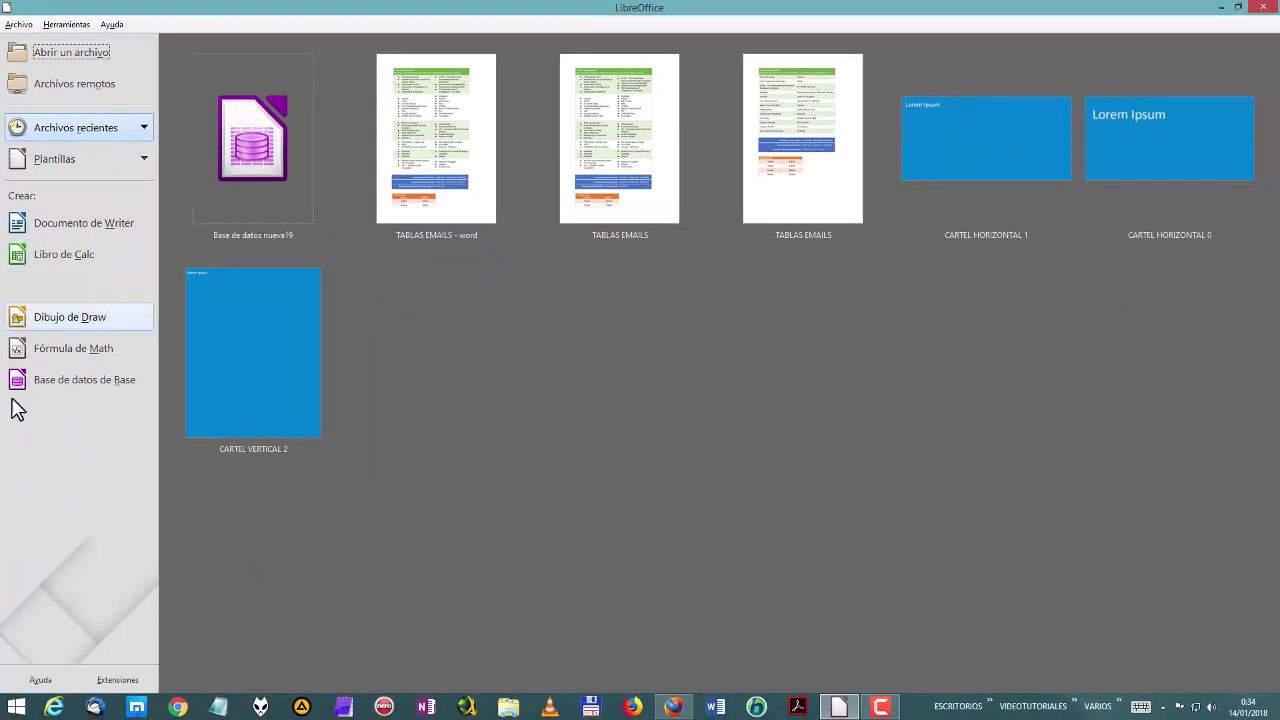
click(16, 707)
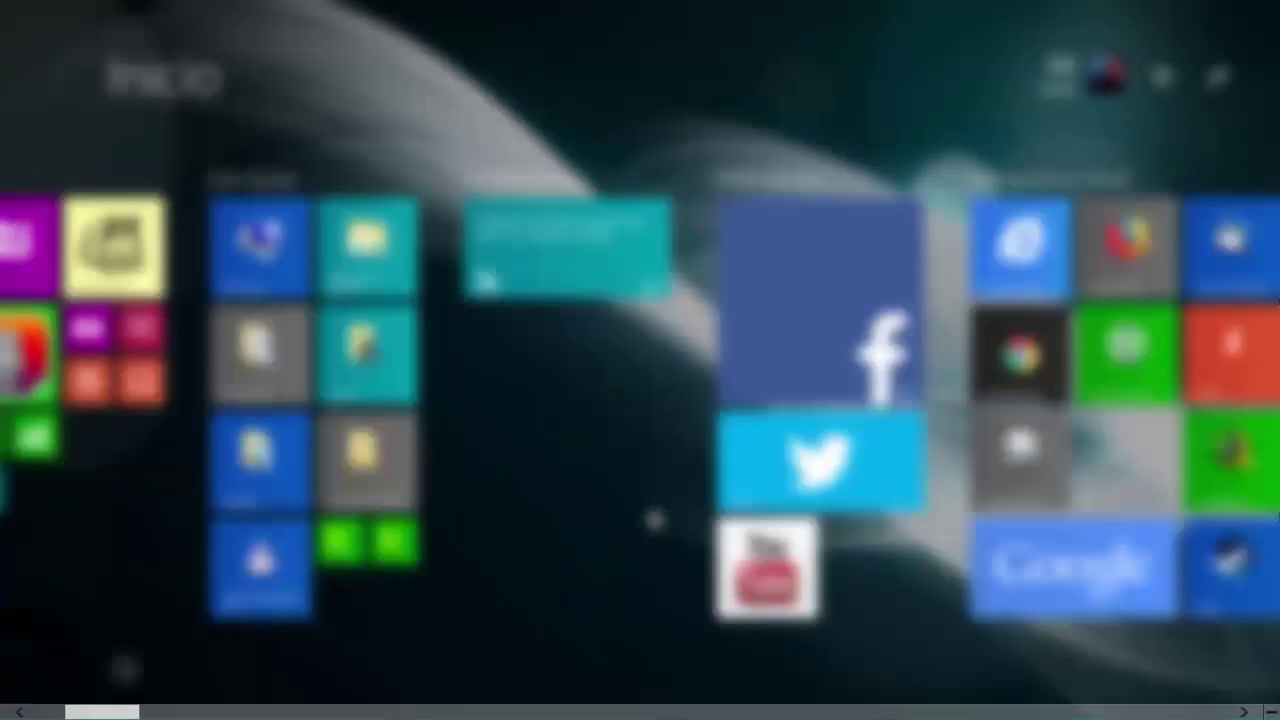
scroll(655, 519, down, 10)
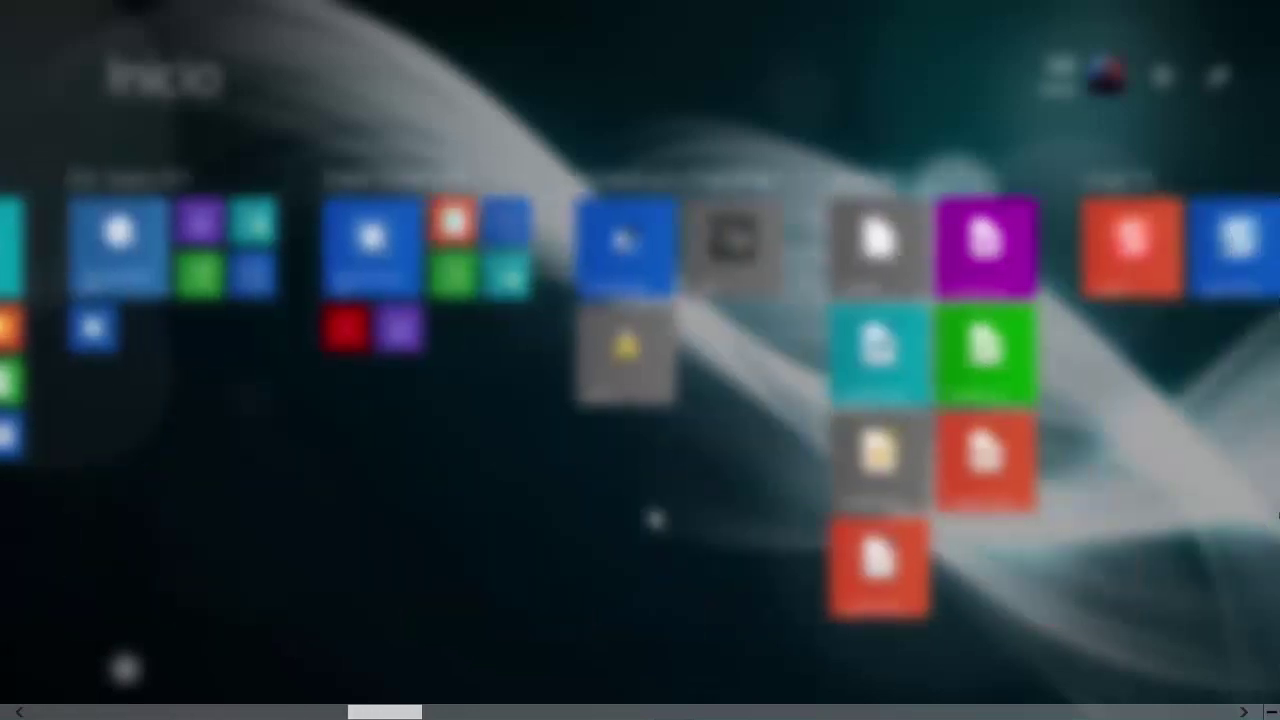
scroll(655, 519, down, 3)
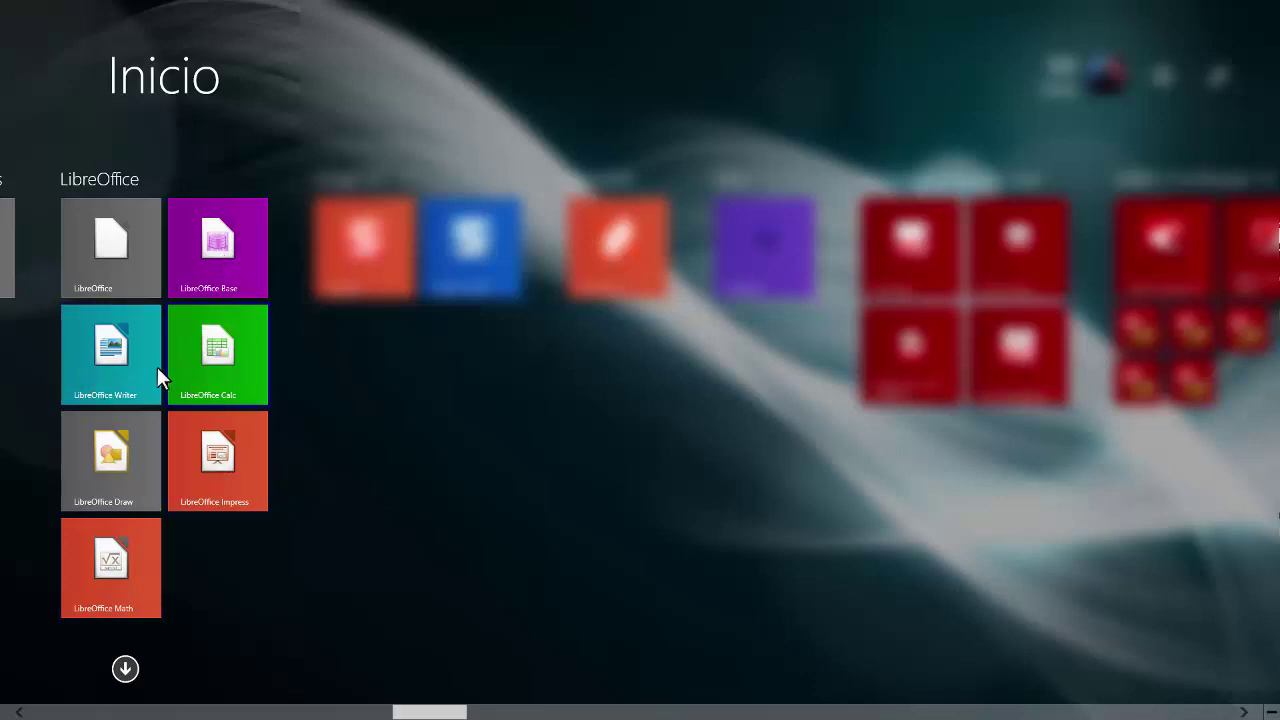
click(203, 454)
click(106, 252)
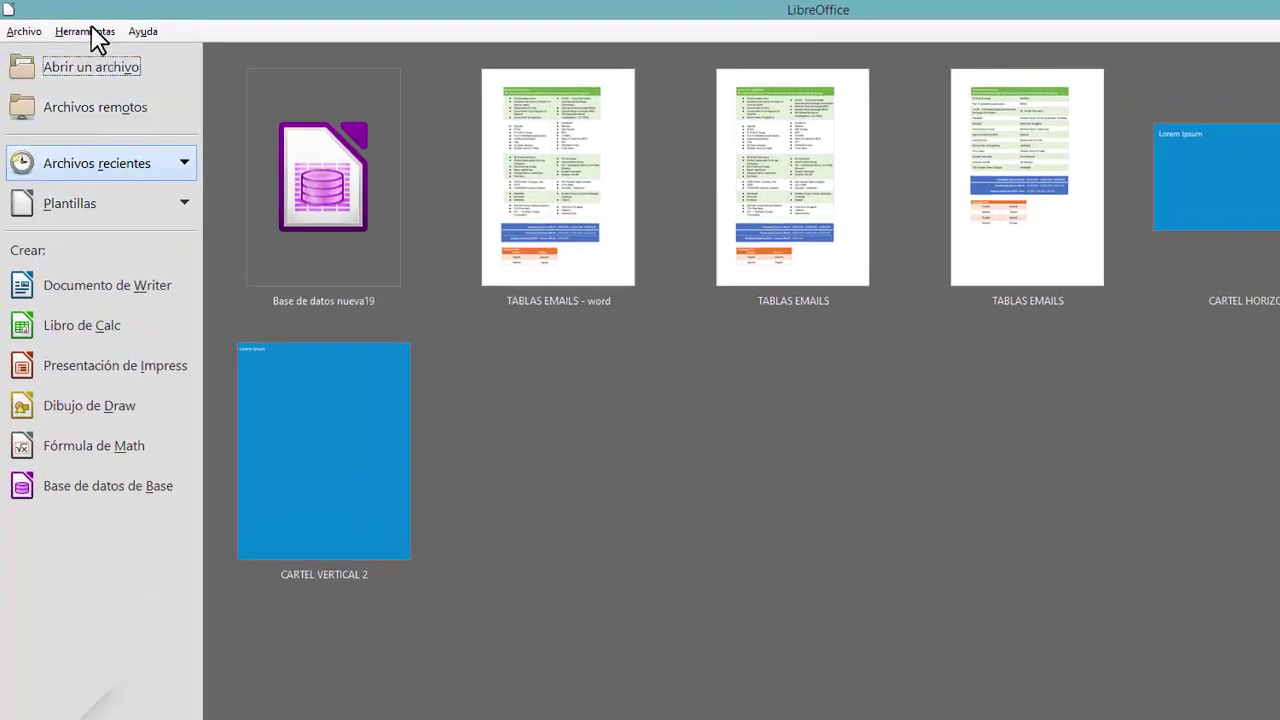
Enable the experimental features in LibreOffice's advanced options and restart the program to apply them
click(97, 38)
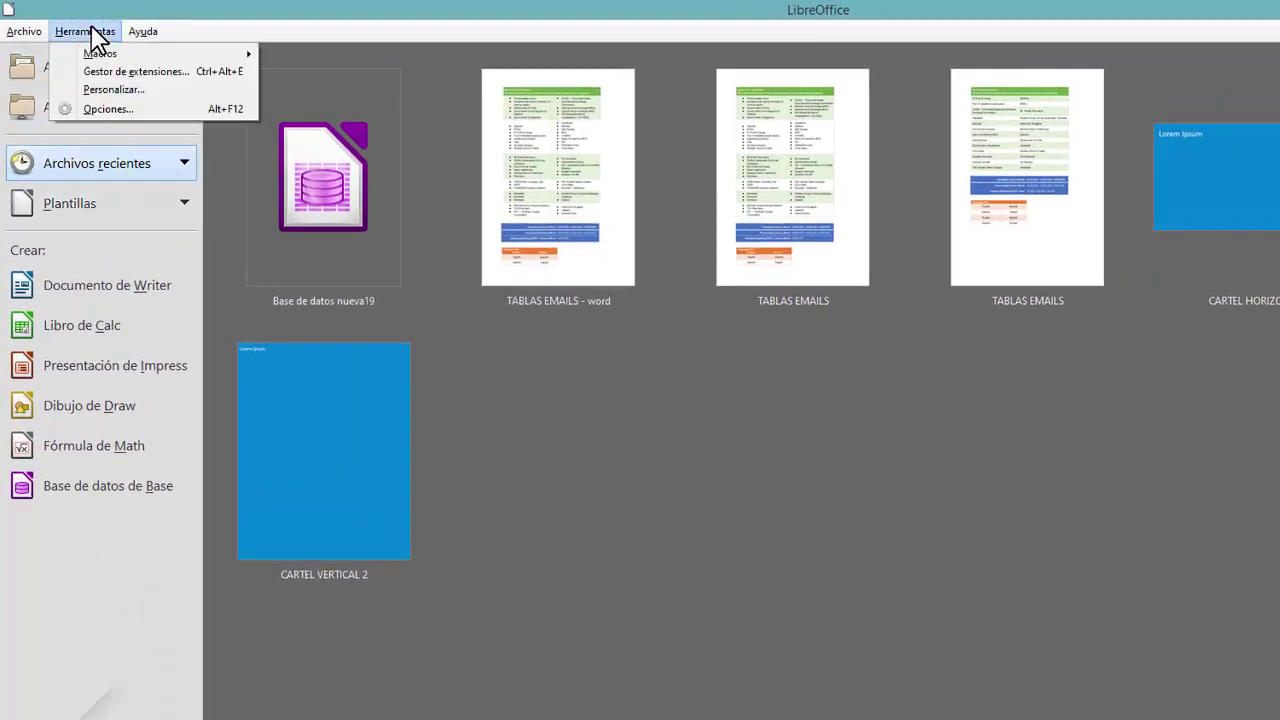
click(97, 109)
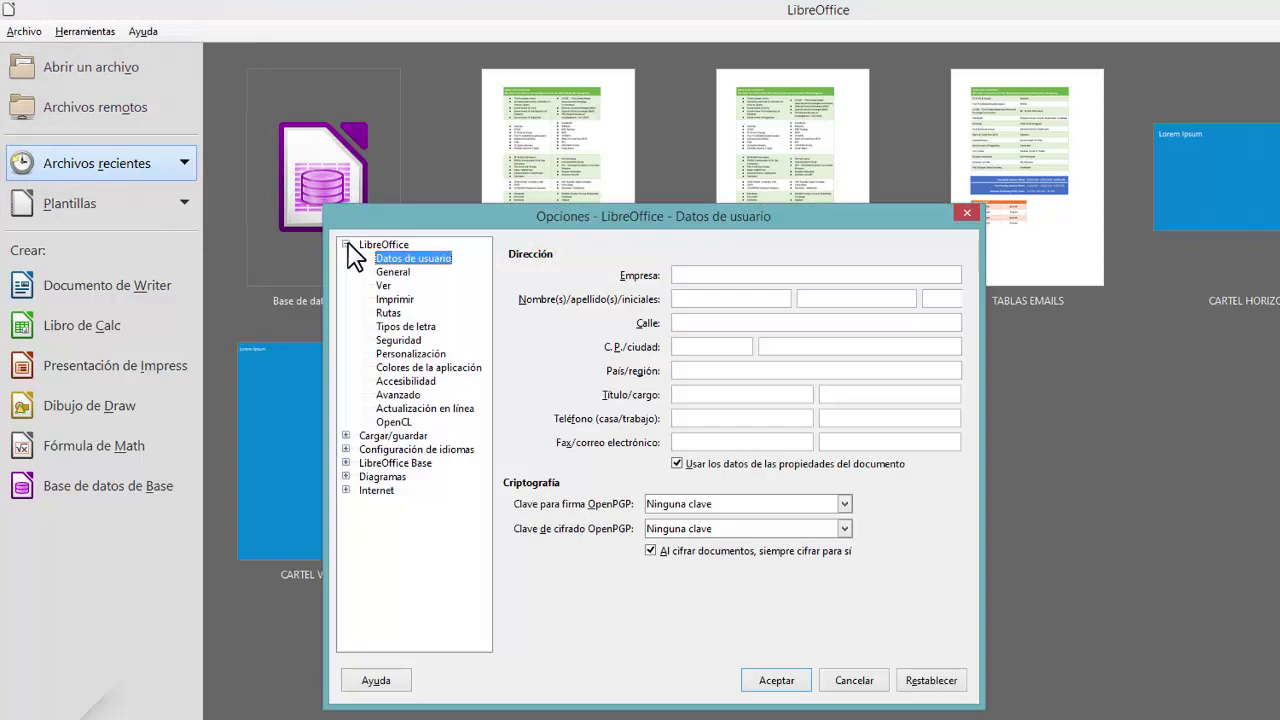
click(345, 245)
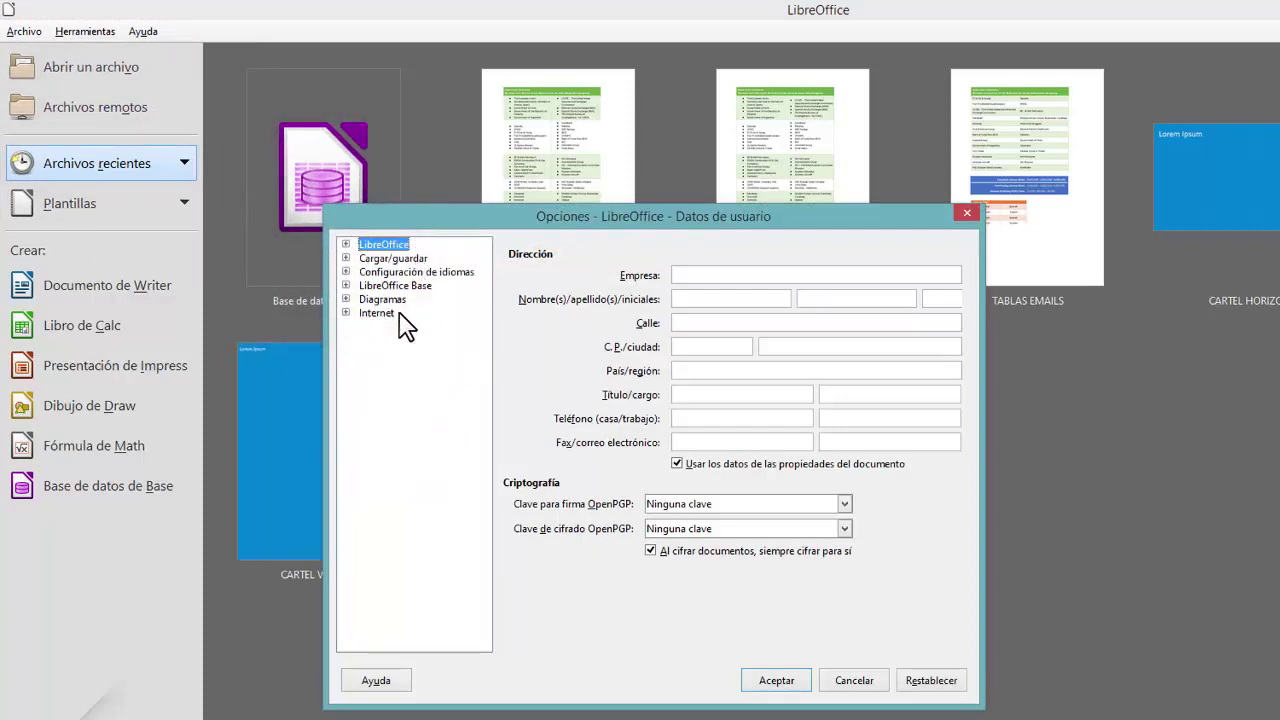
click(346, 246)
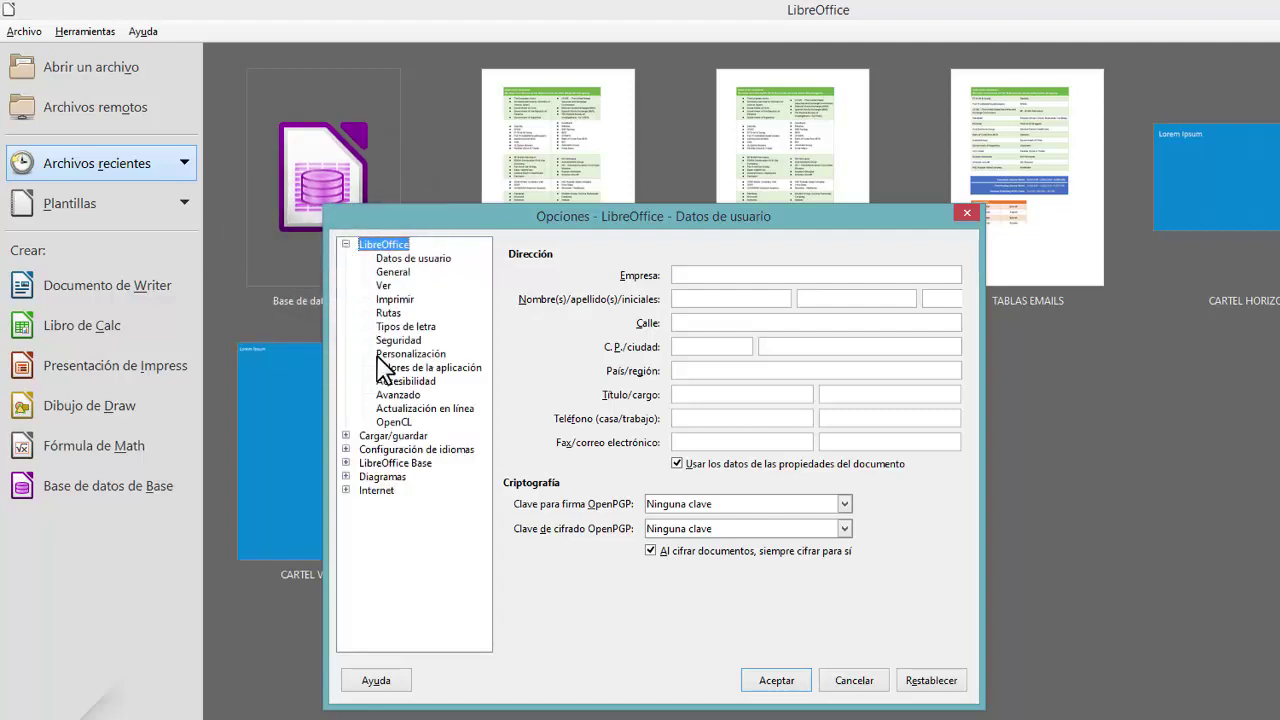
click(392, 397)
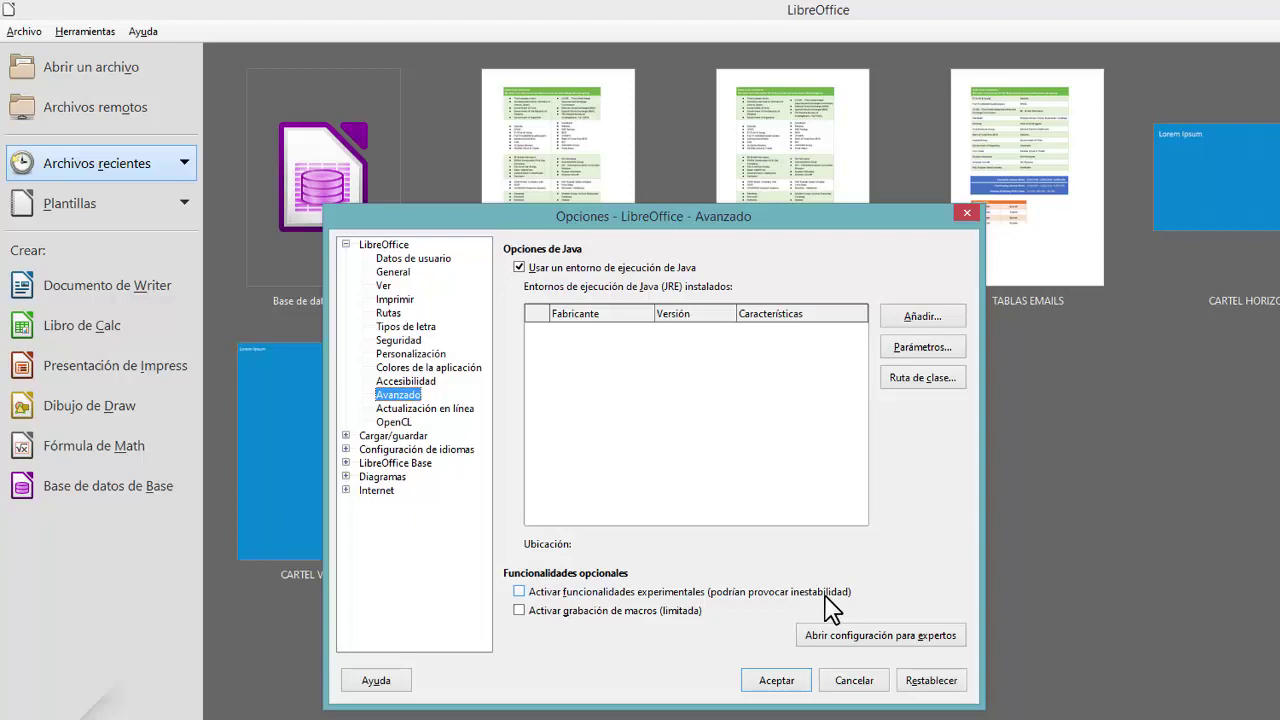
click(519, 592)
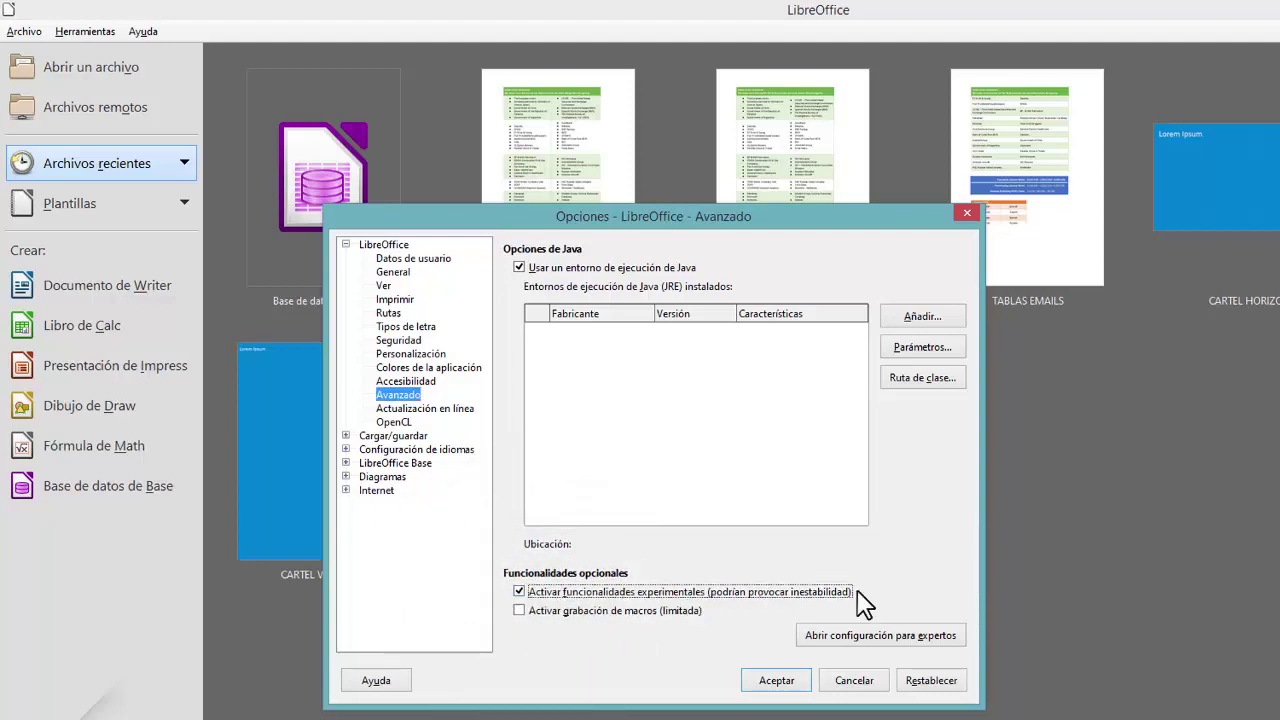
click(778, 683)
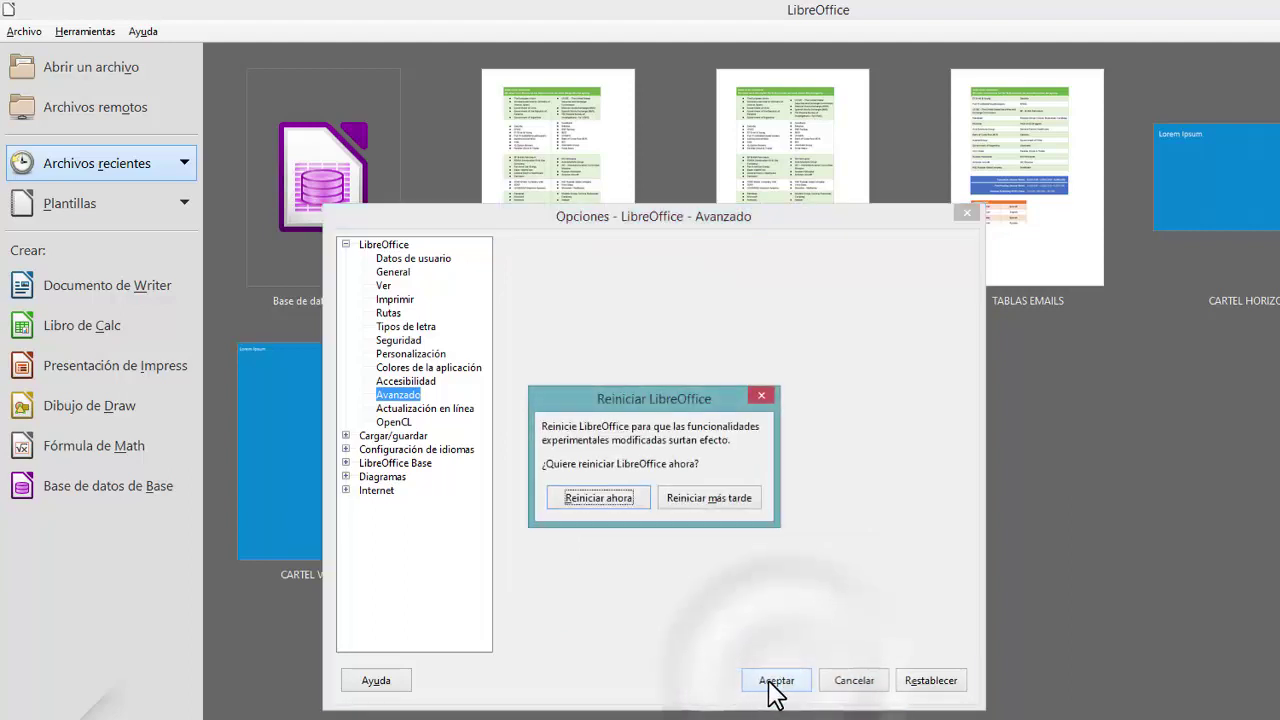
click(592, 516)
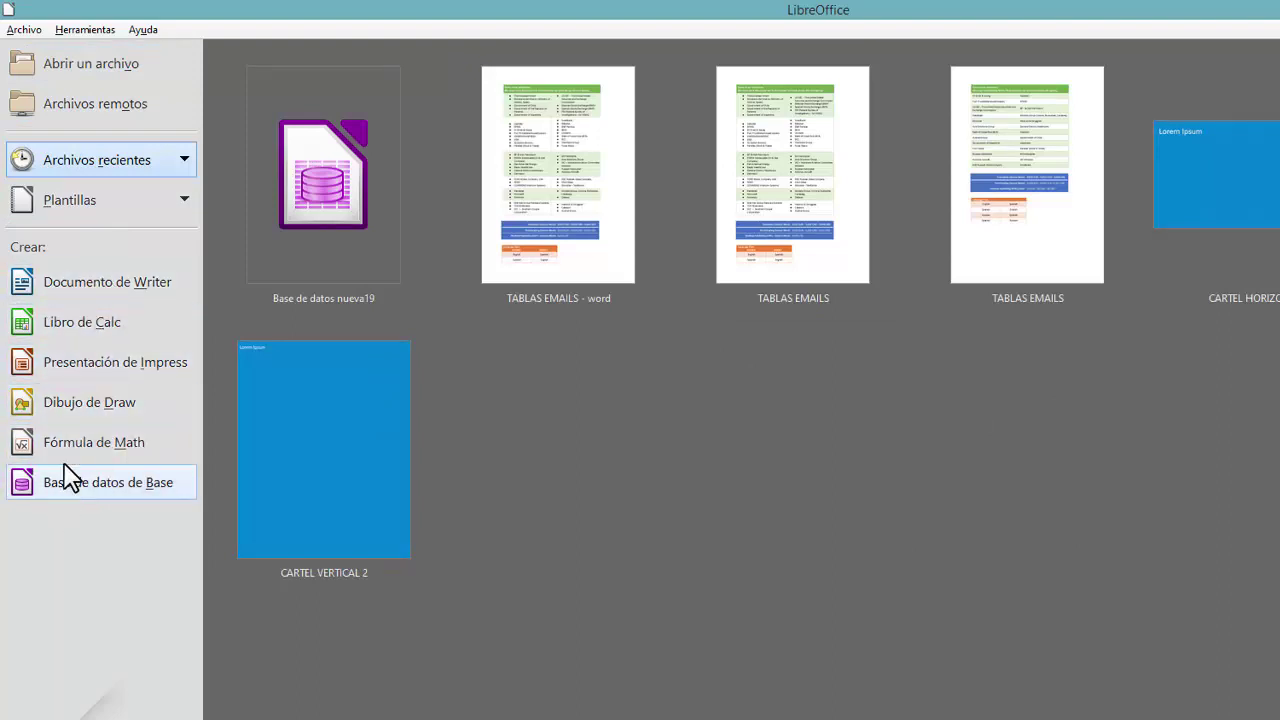
Check the experimental features setting in the advanced options and close the options dialog
click(97, 33)
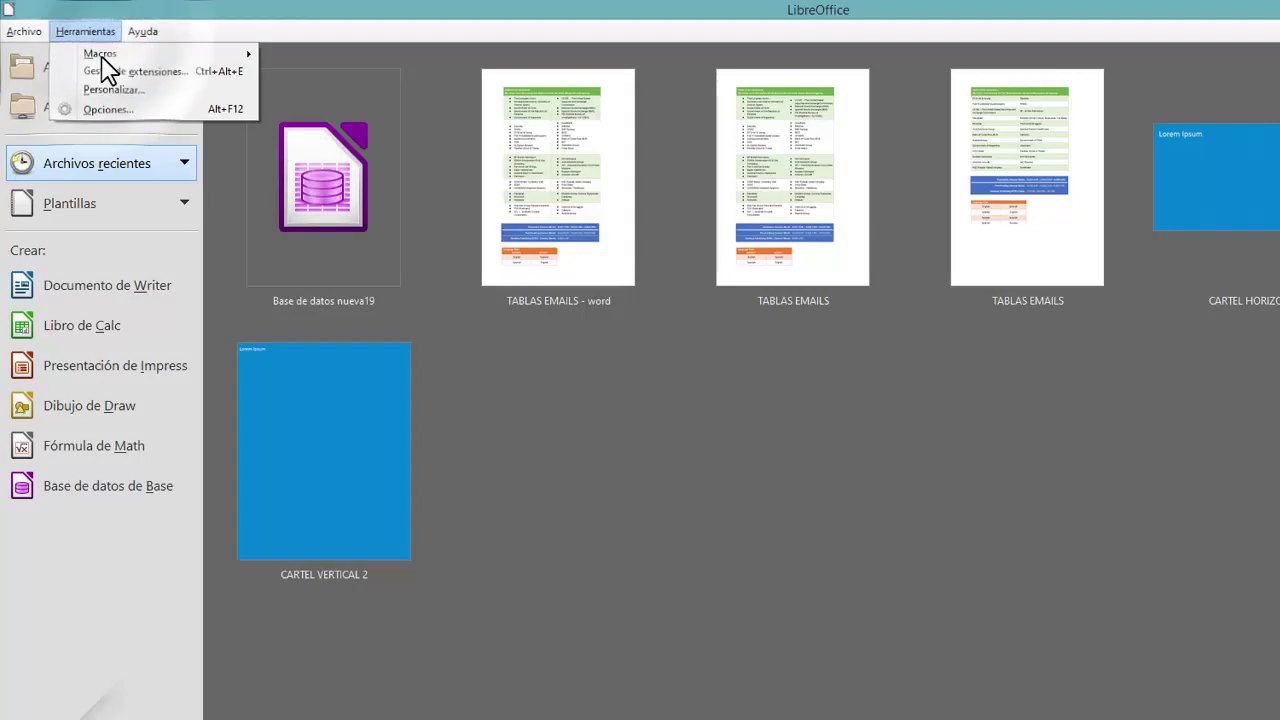
click(108, 107)
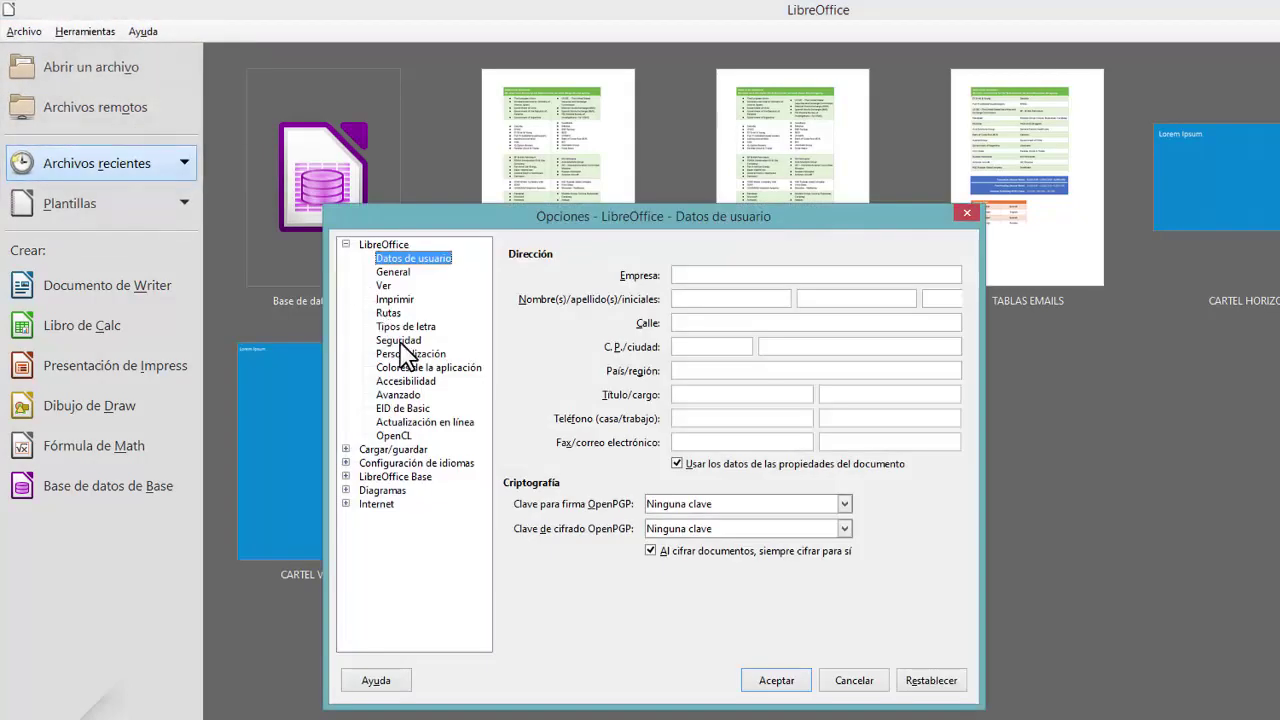
click(412, 396)
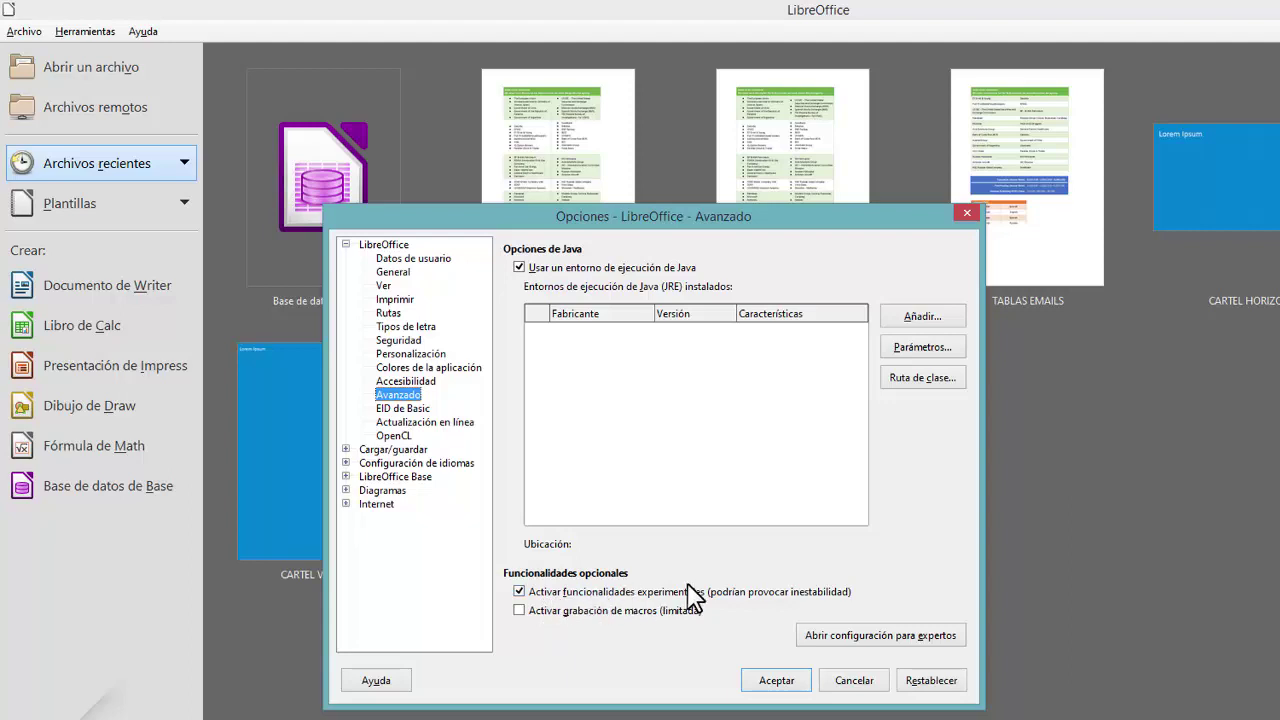
click(967, 212)
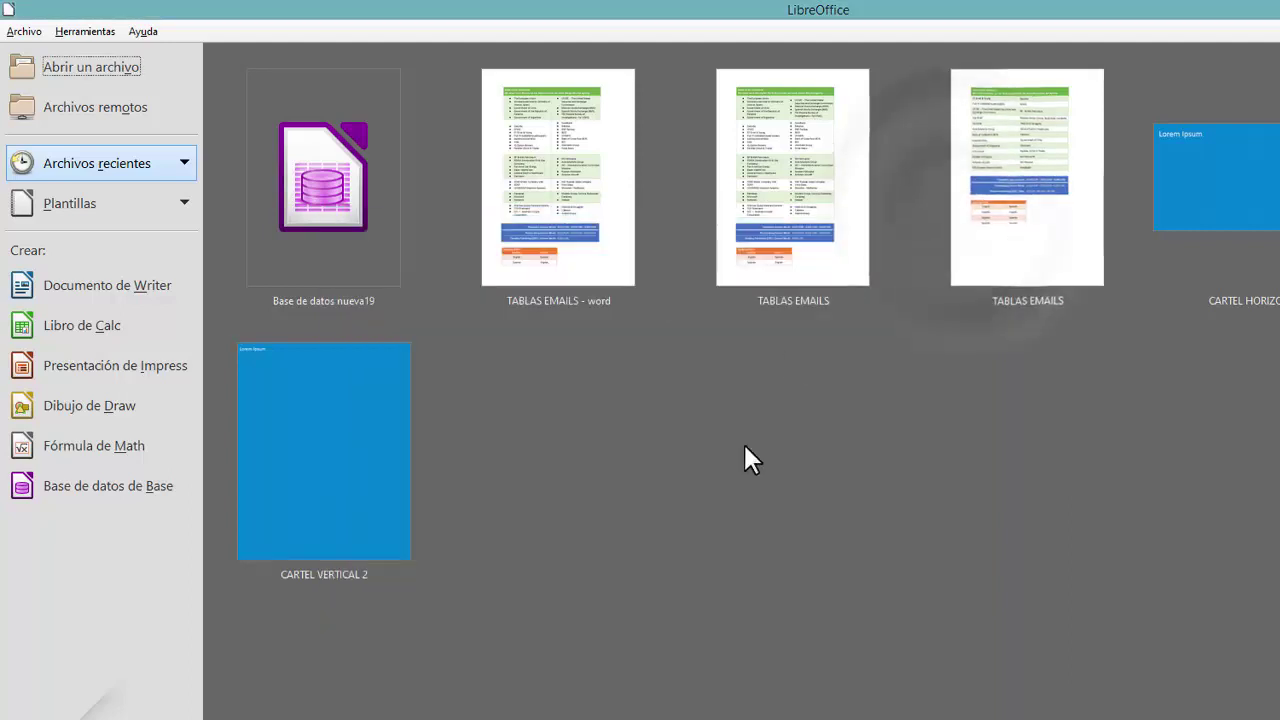
Create a new Writer document and hide its sidebar completely
click(90, 296)
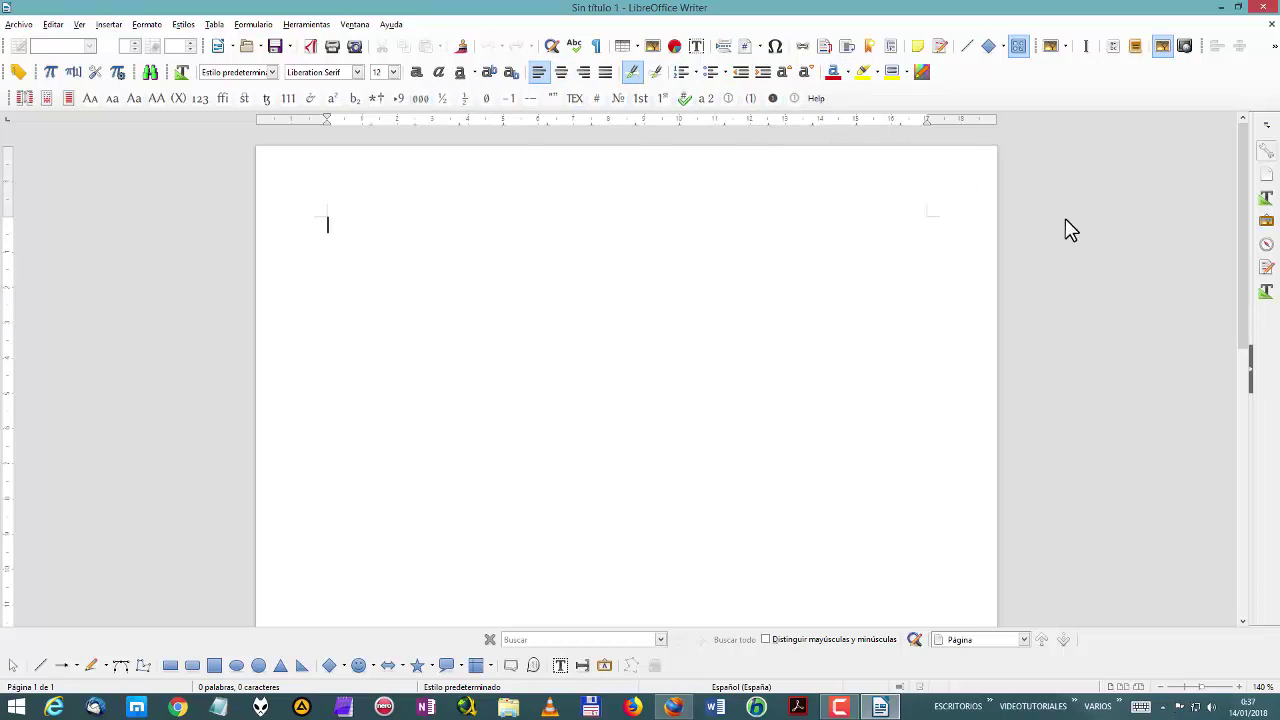
click(1250, 372)
click(1250, 372)
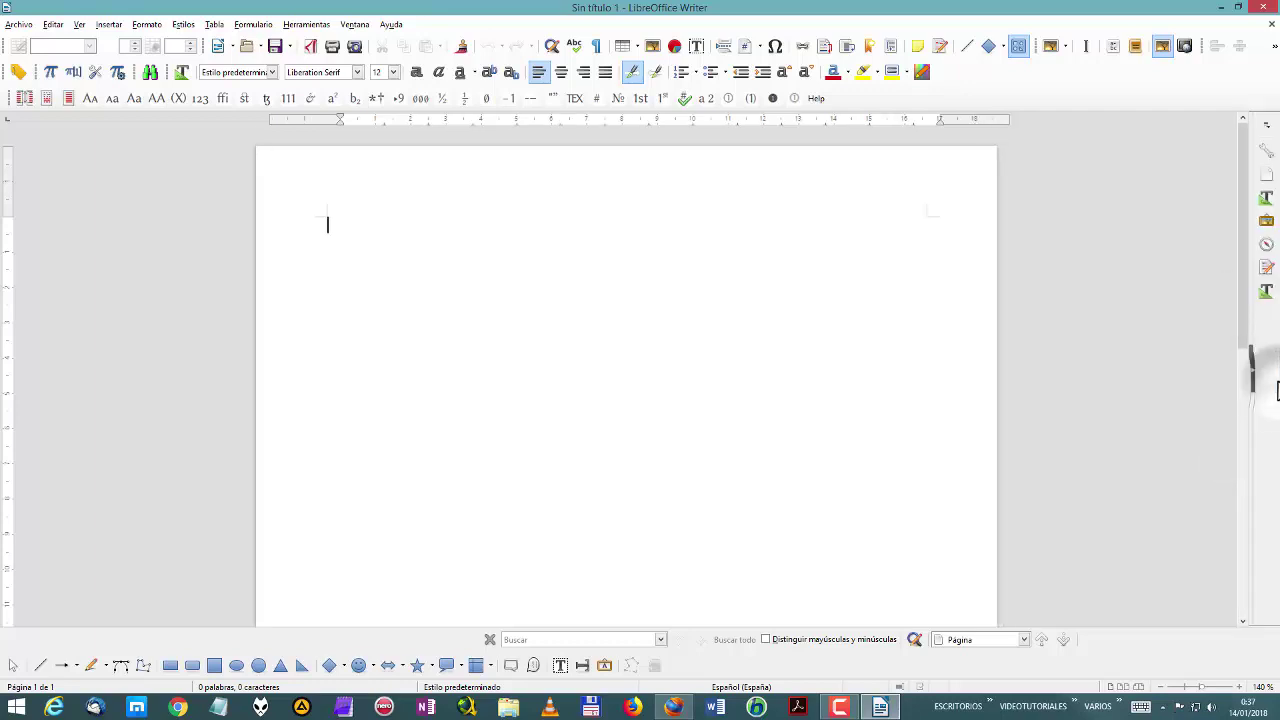
click(1265, 198)
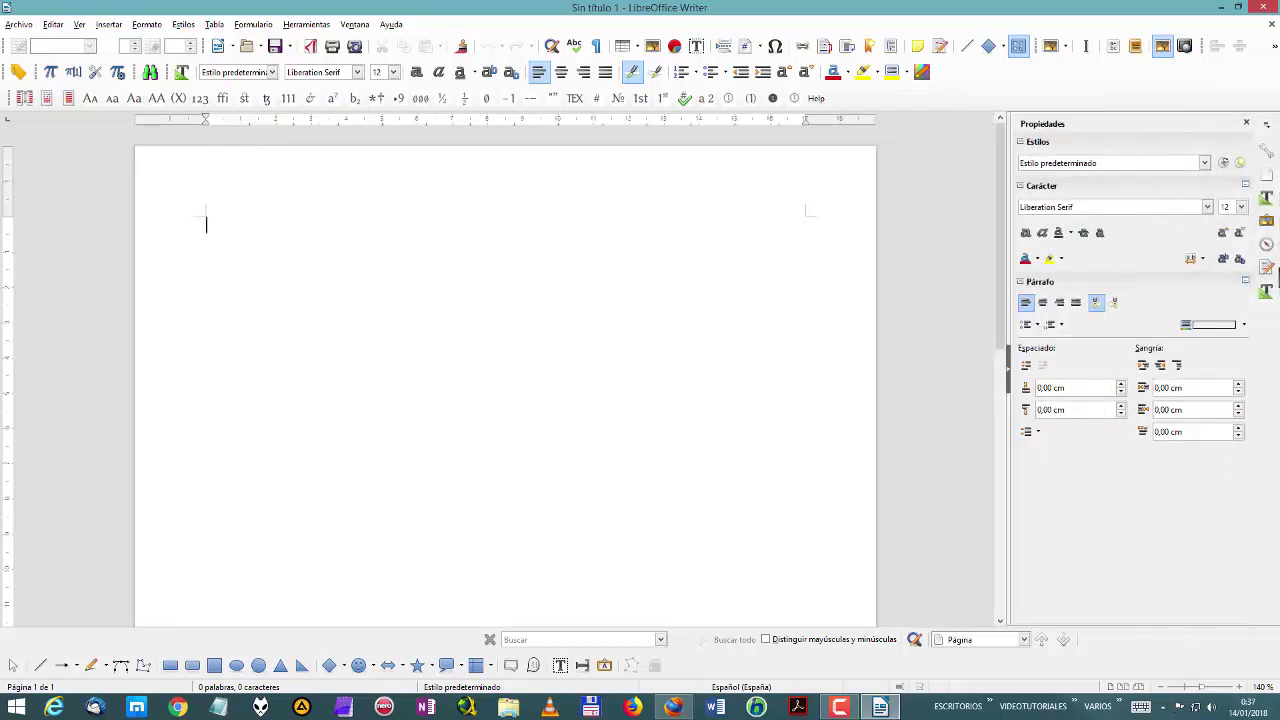
click(1008, 375)
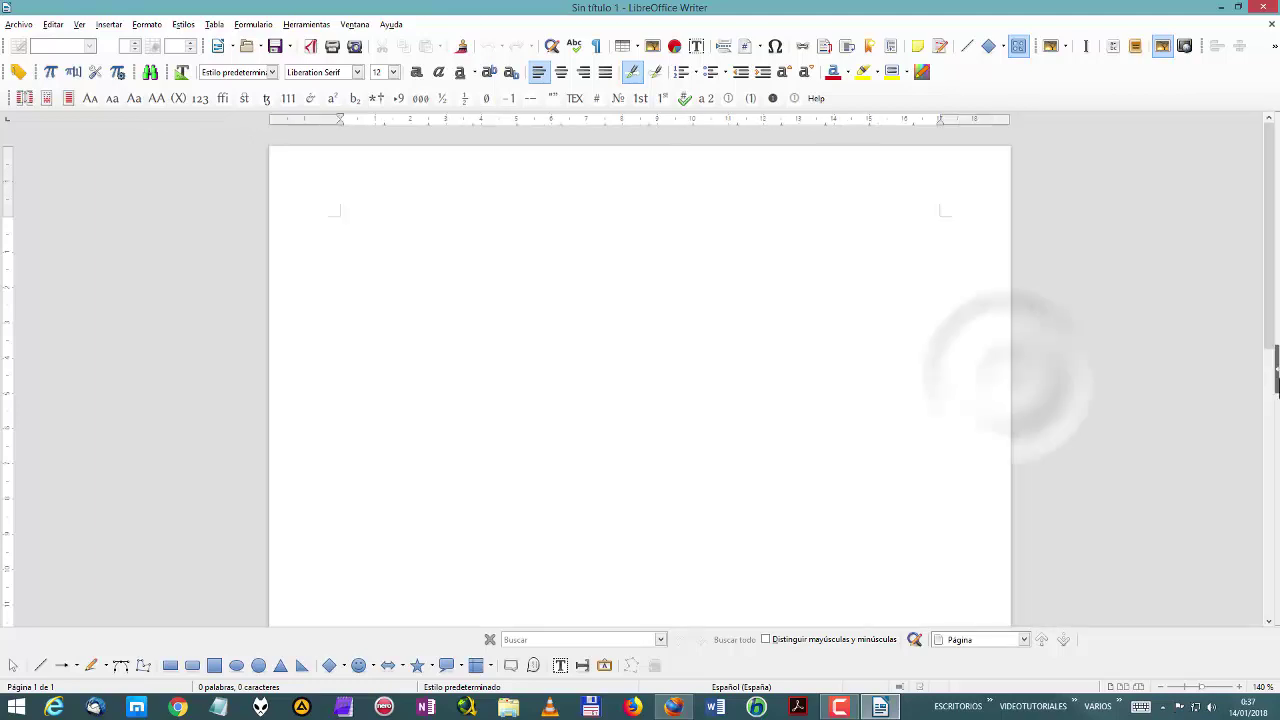
click(1277, 380)
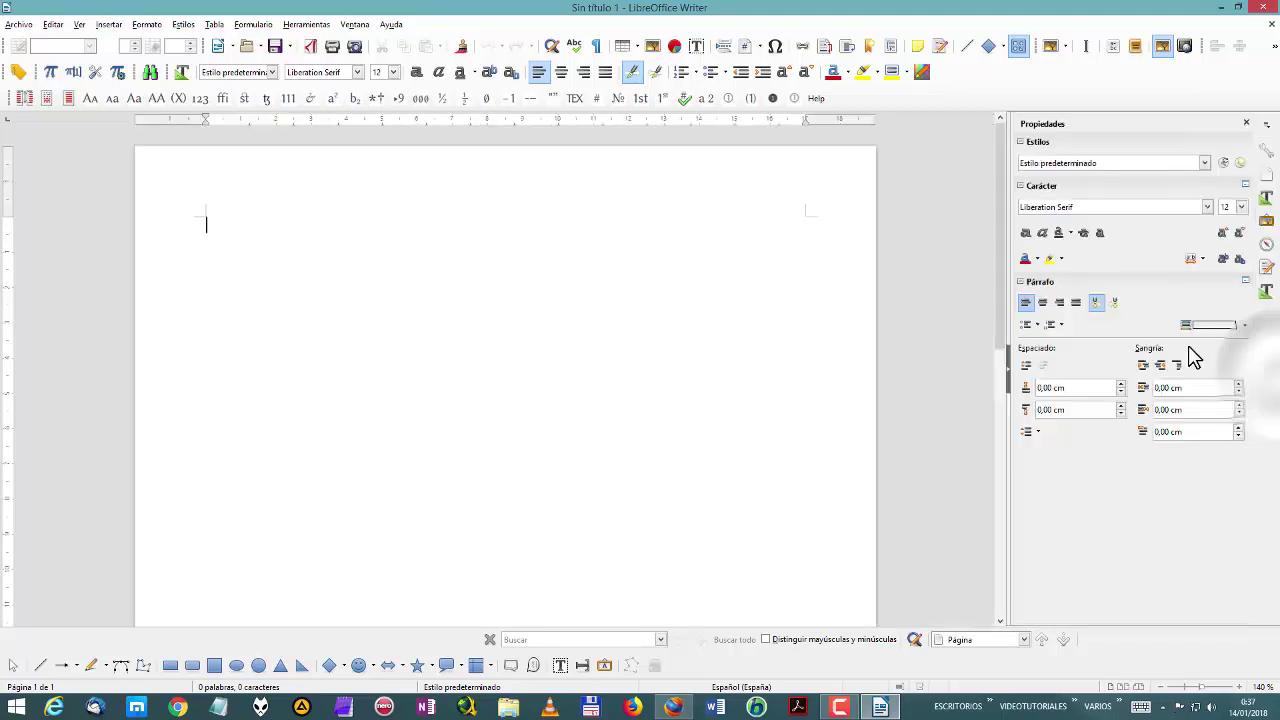
click(1008, 378)
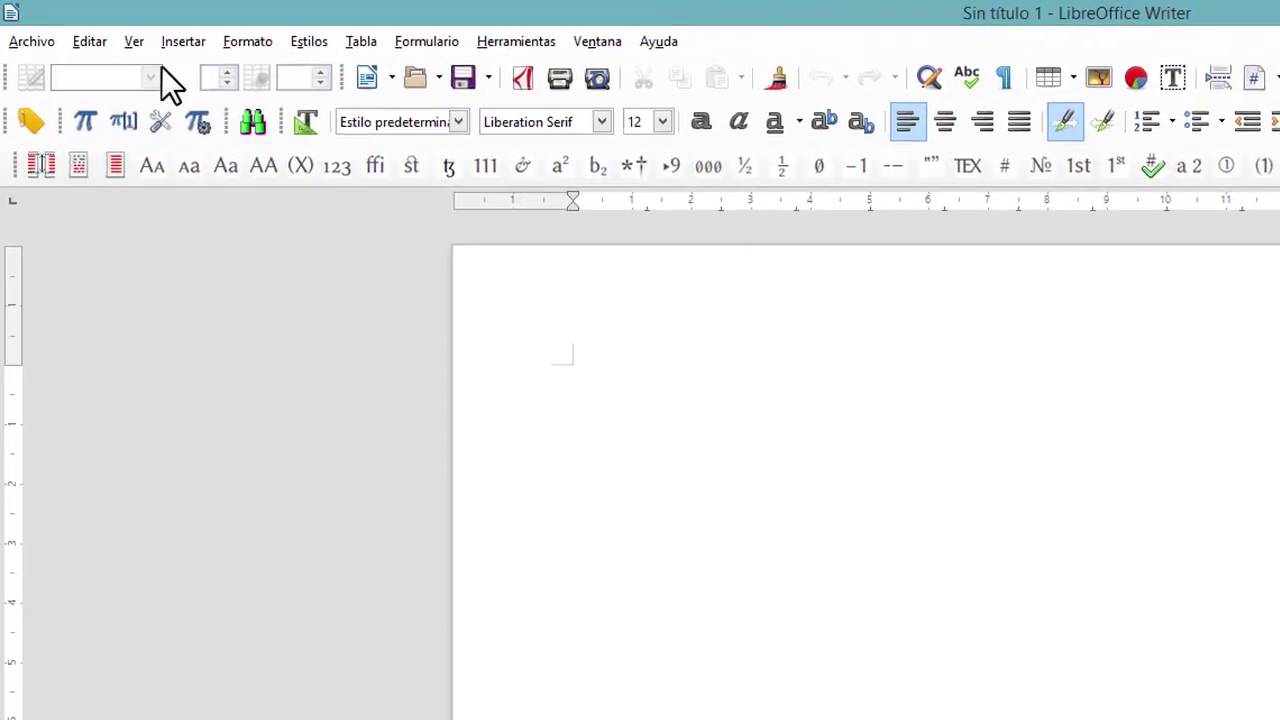
Switch the toolbar layout of the Writer document to Omnibarra
click(136, 41)
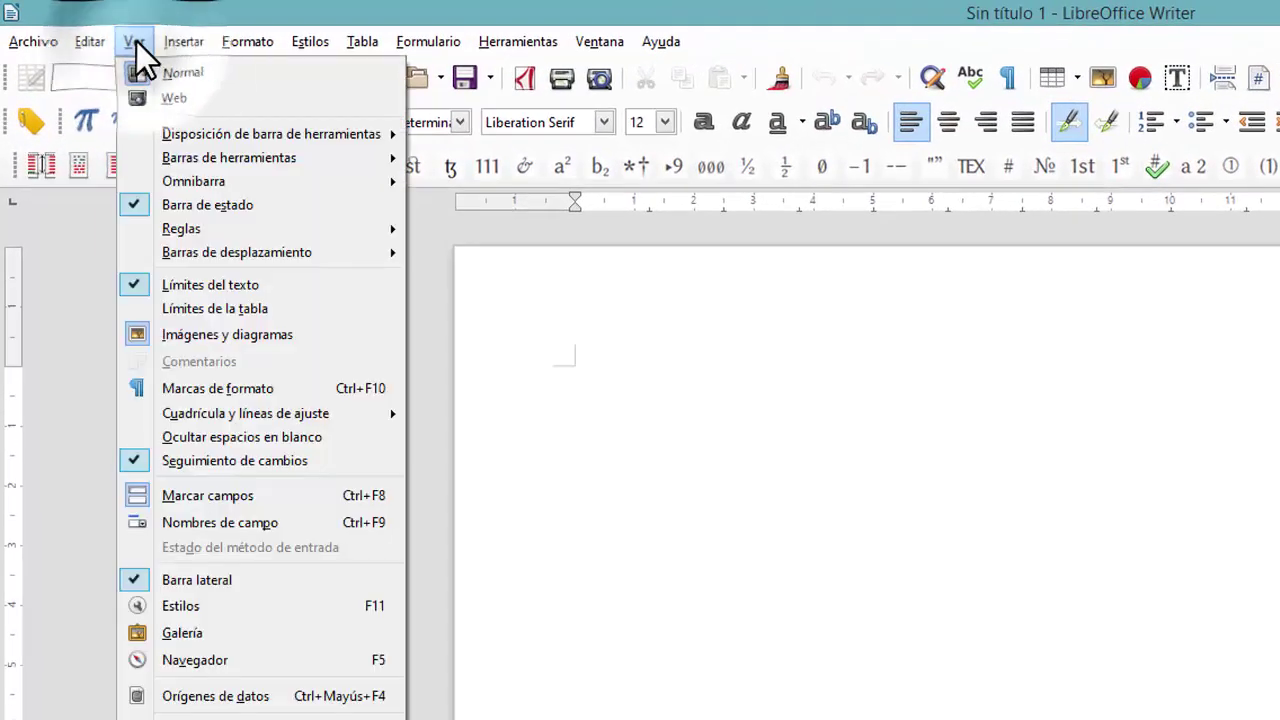
mouse_move(190, 133)
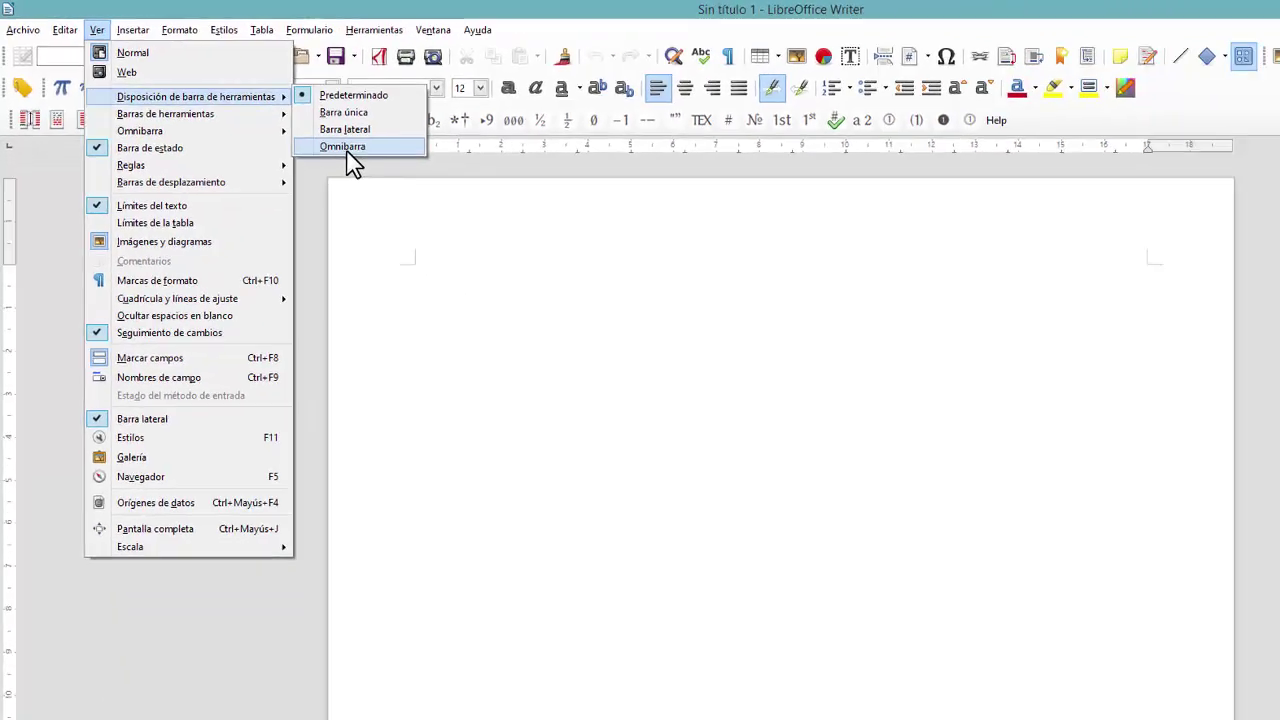
click(480, 204)
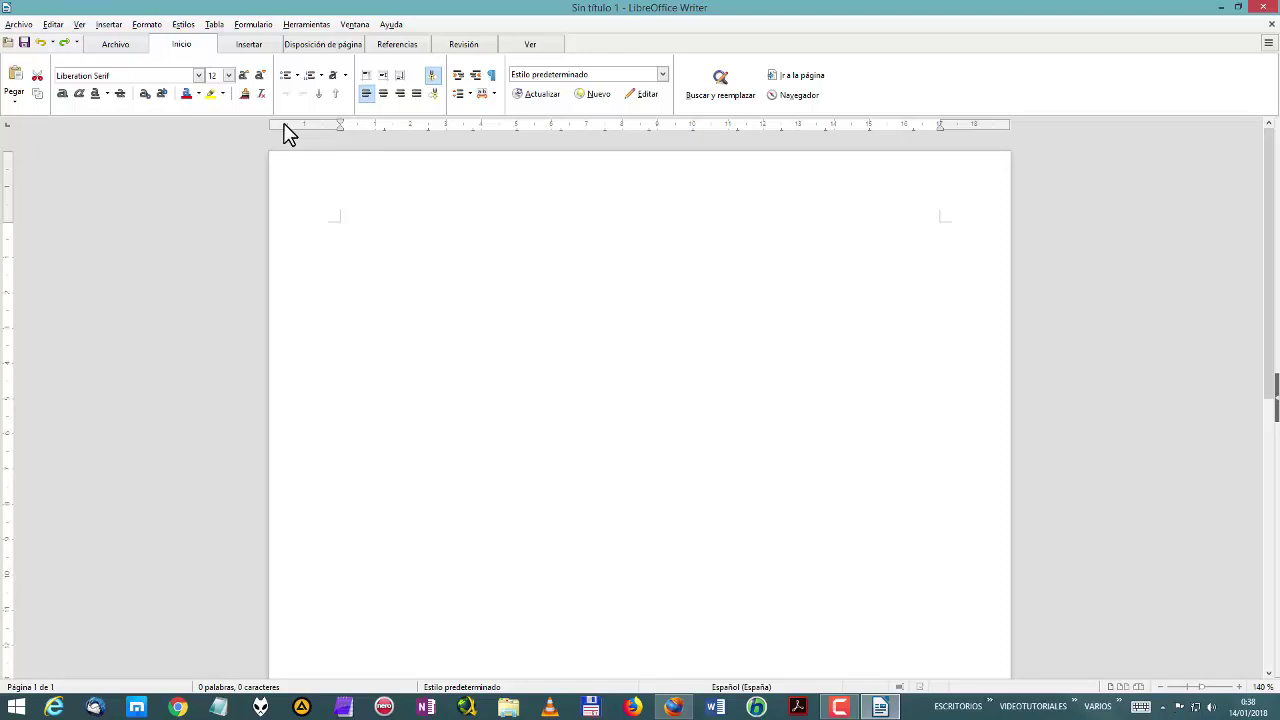
Examine the commands in the Omnibarra's Archivo, Inicio, Insertar, Disposición de página, Referencias, Revisión and Ver sections, returning to Inicio
click(130, 46)
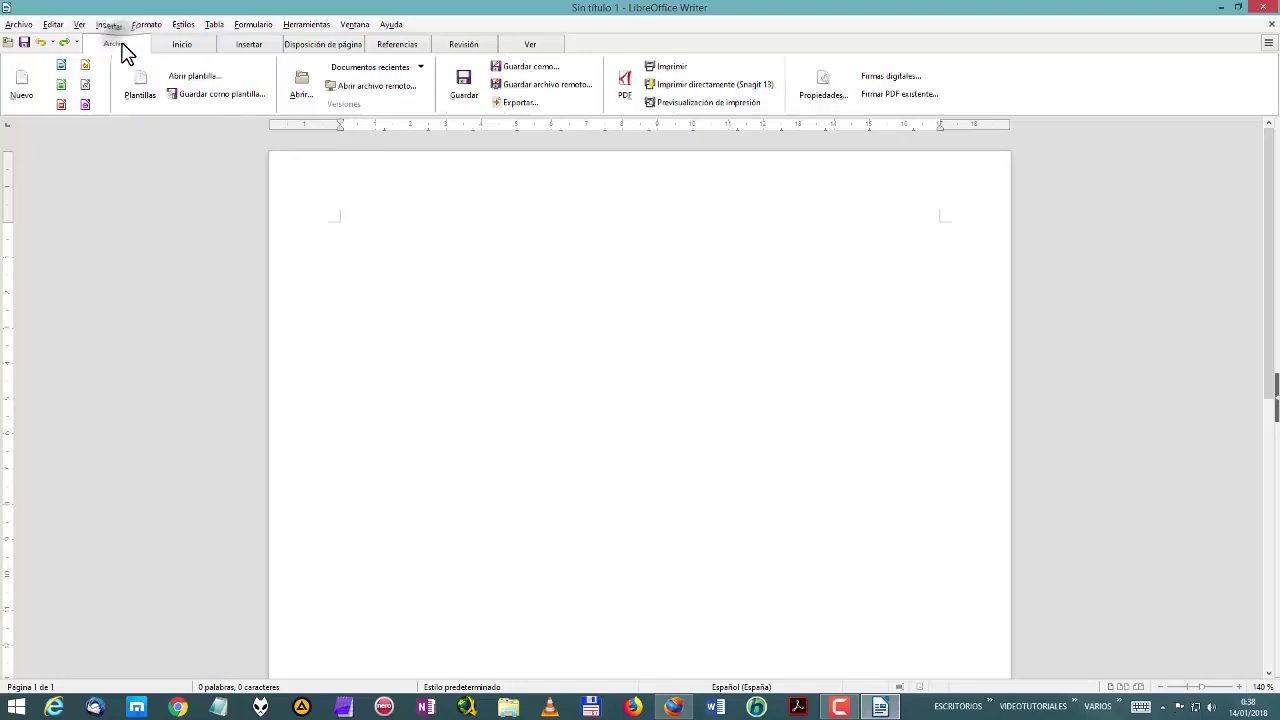
click(184, 46)
click(250, 47)
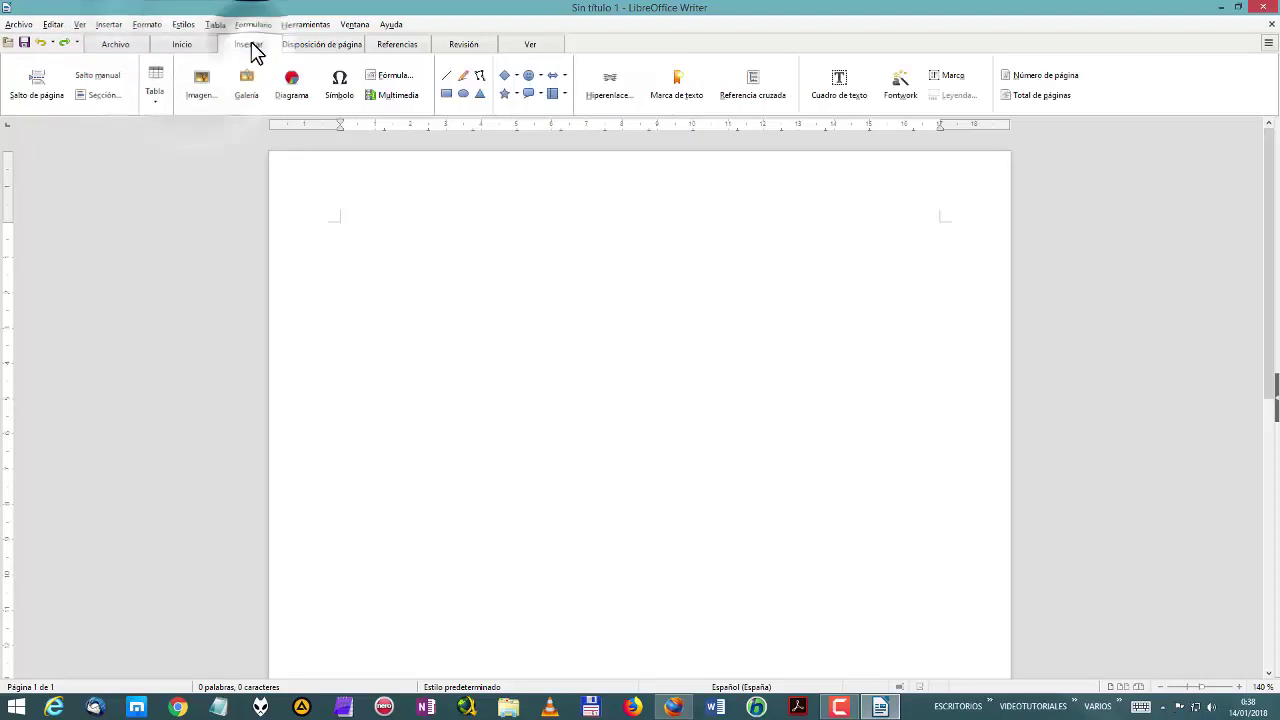
click(321, 50)
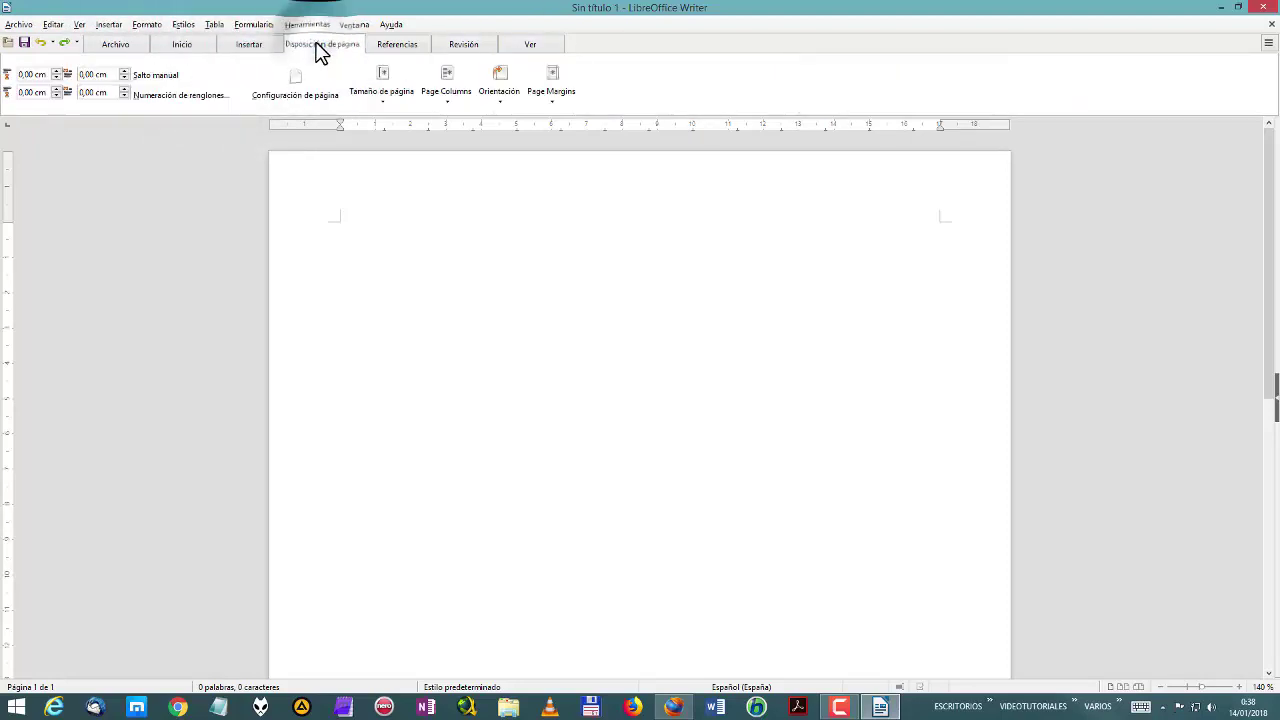
click(409, 47)
click(463, 47)
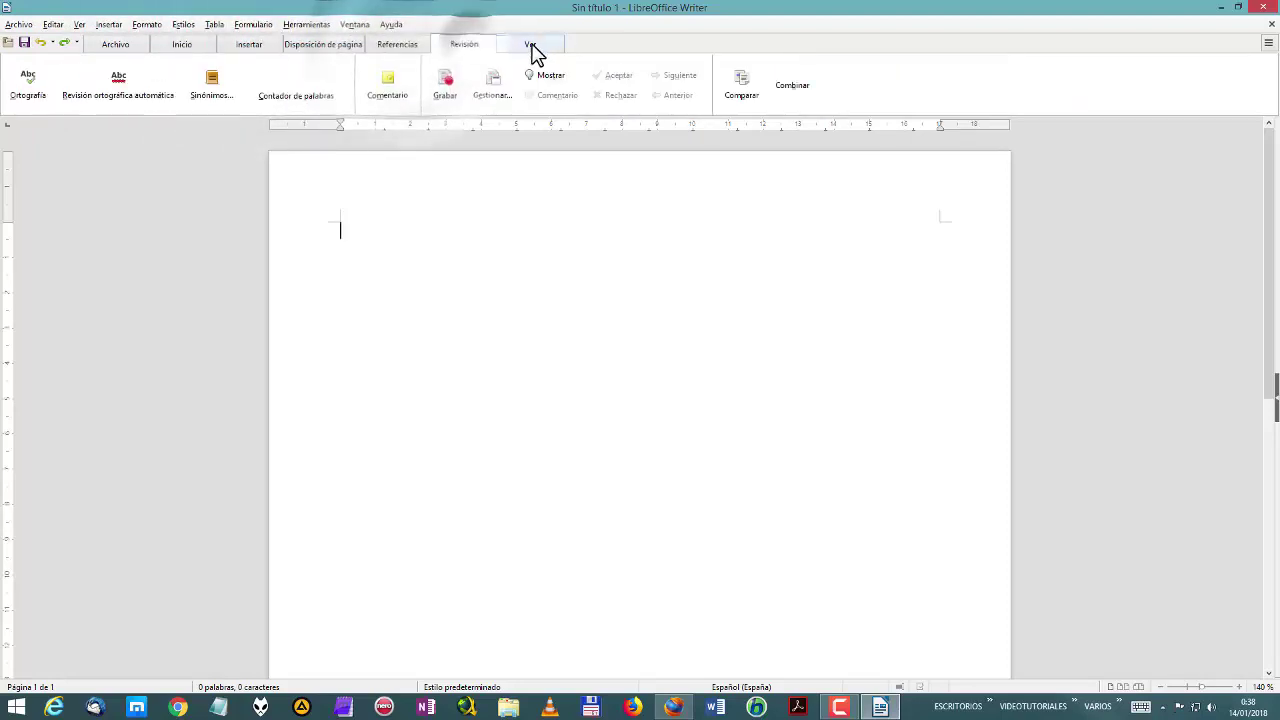
click(531, 47)
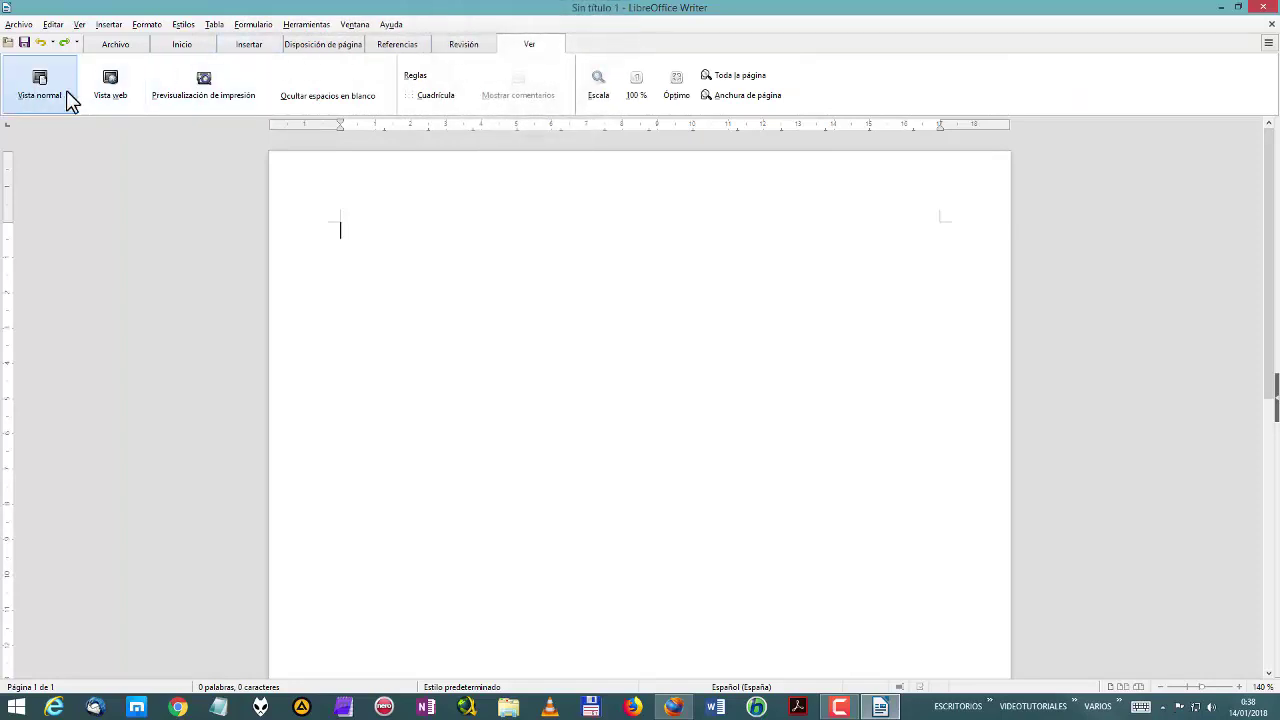
click(188, 48)
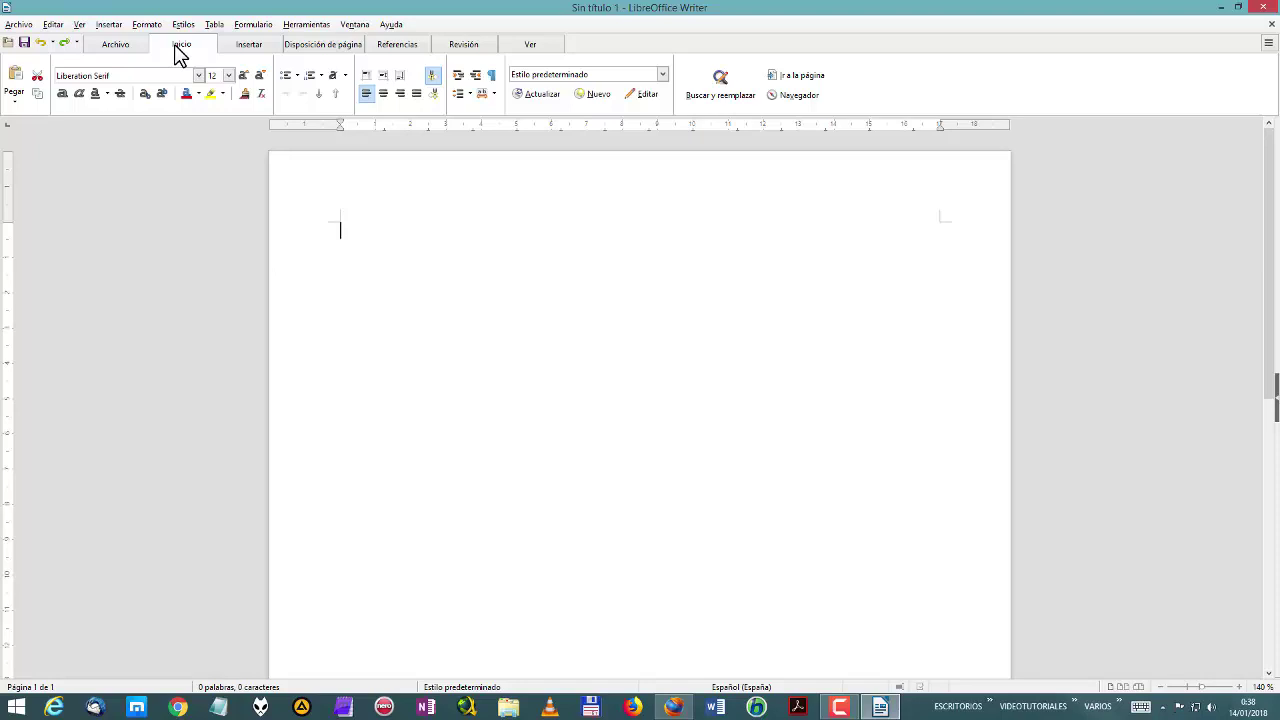
click(246, 24)
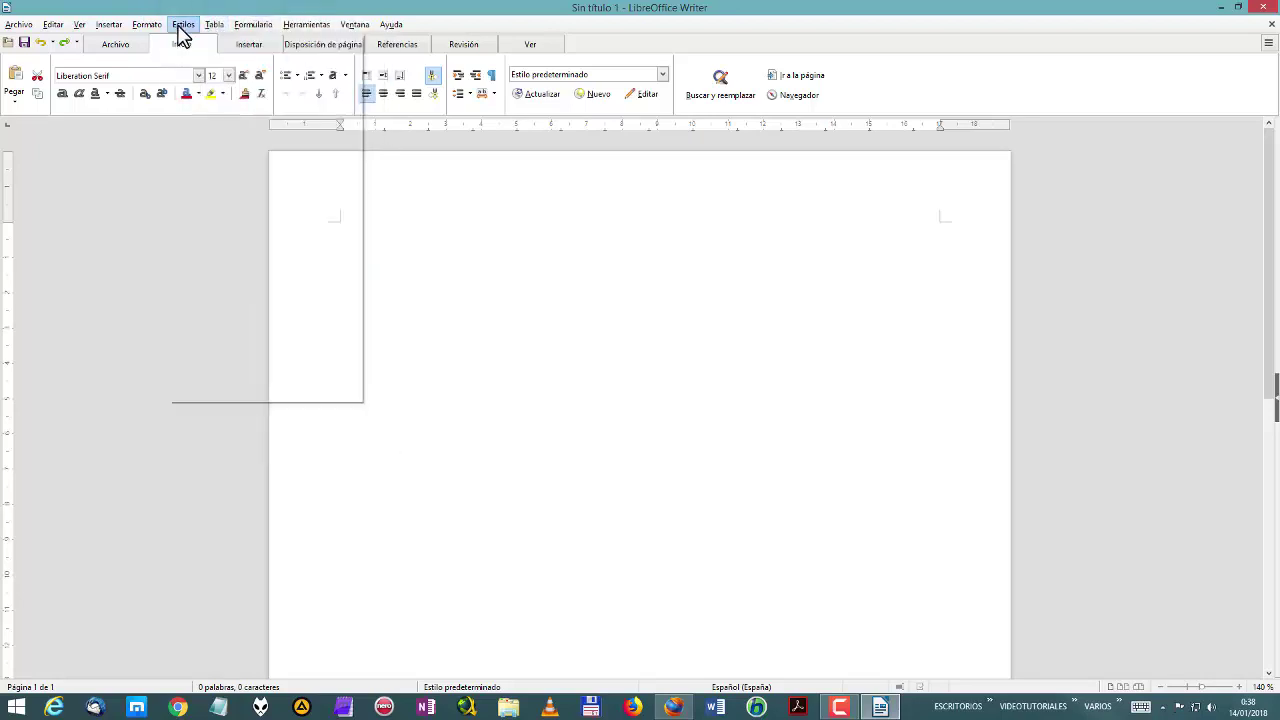
mouse_move(156, 32)
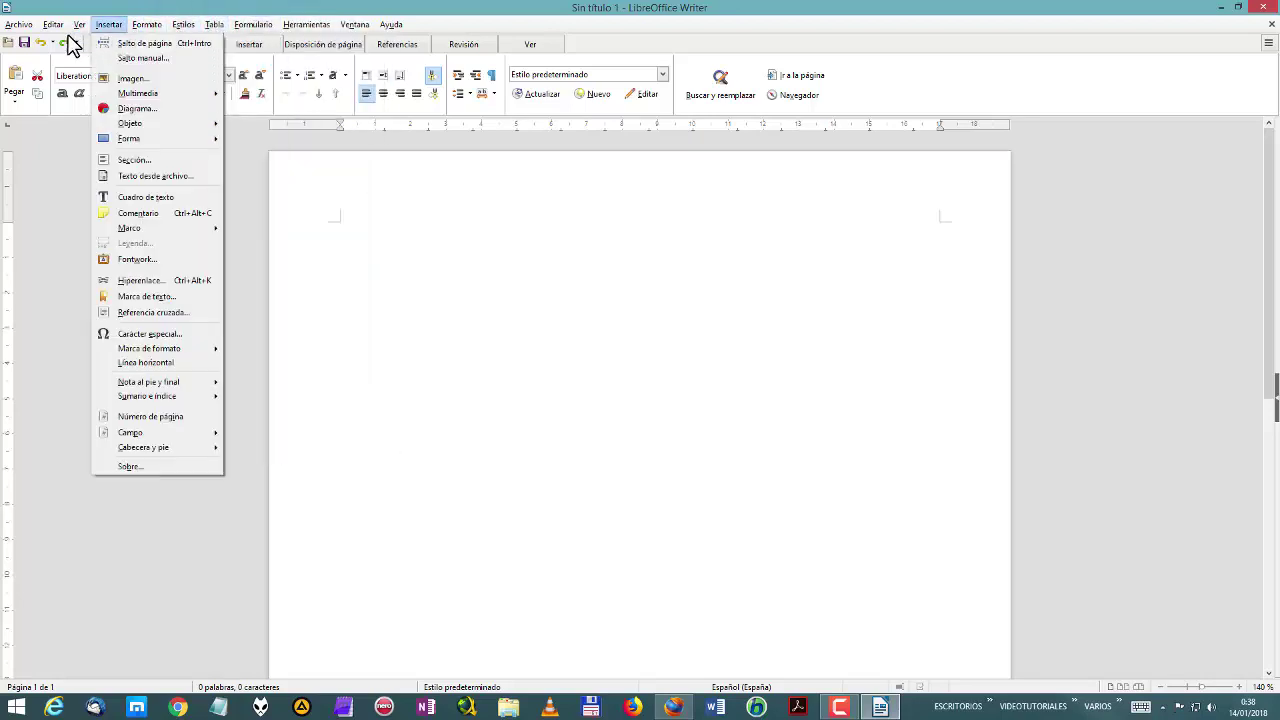
mouse_move(50, 36)
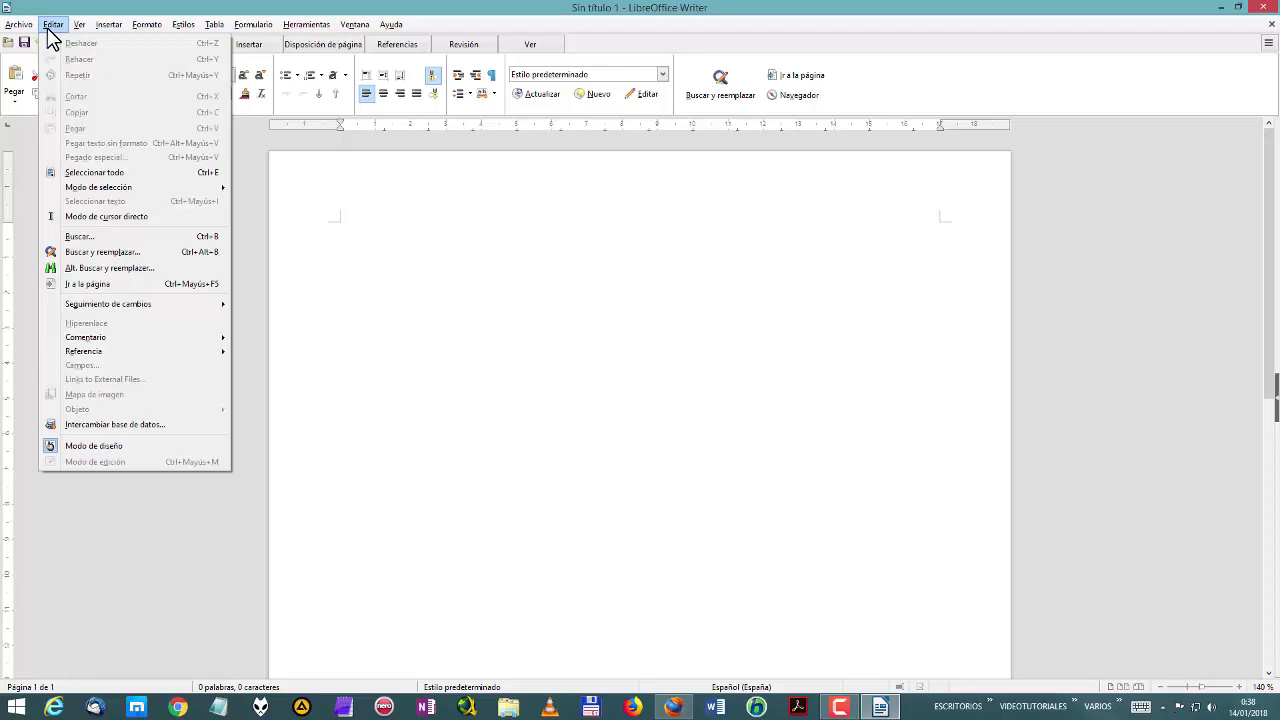
Review the Omnibarra's Archivo, Inicio, Insertar, Disposición de página and Referencias sections in the Writer document once more, returning to Inicio
click(400, 78)
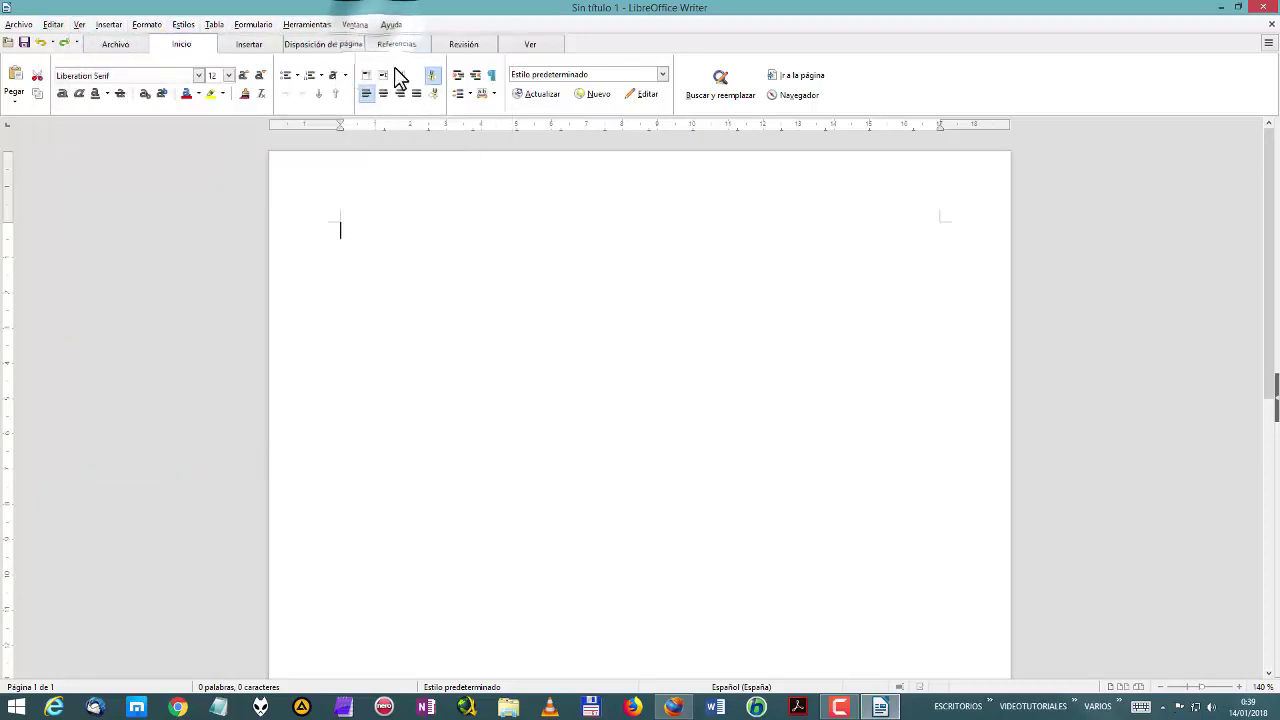
click(106, 46)
click(195, 46)
click(245, 45)
click(300, 46)
click(395, 46)
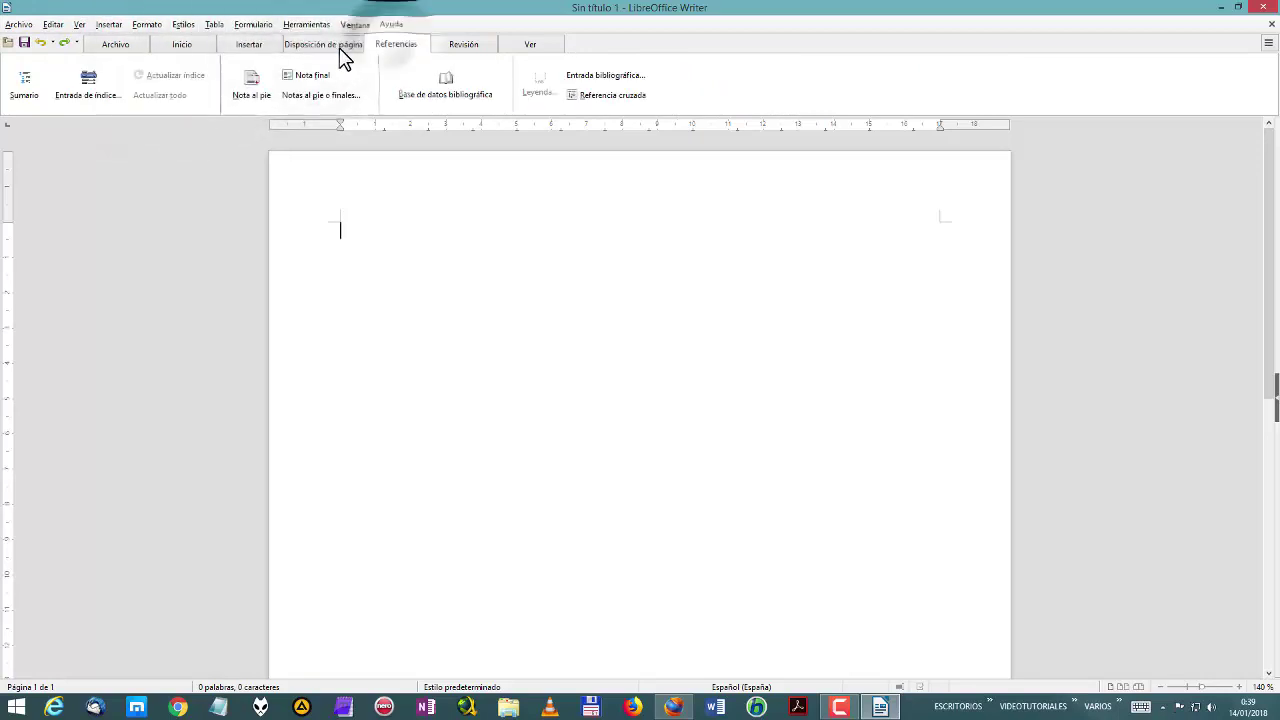
click(178, 48)
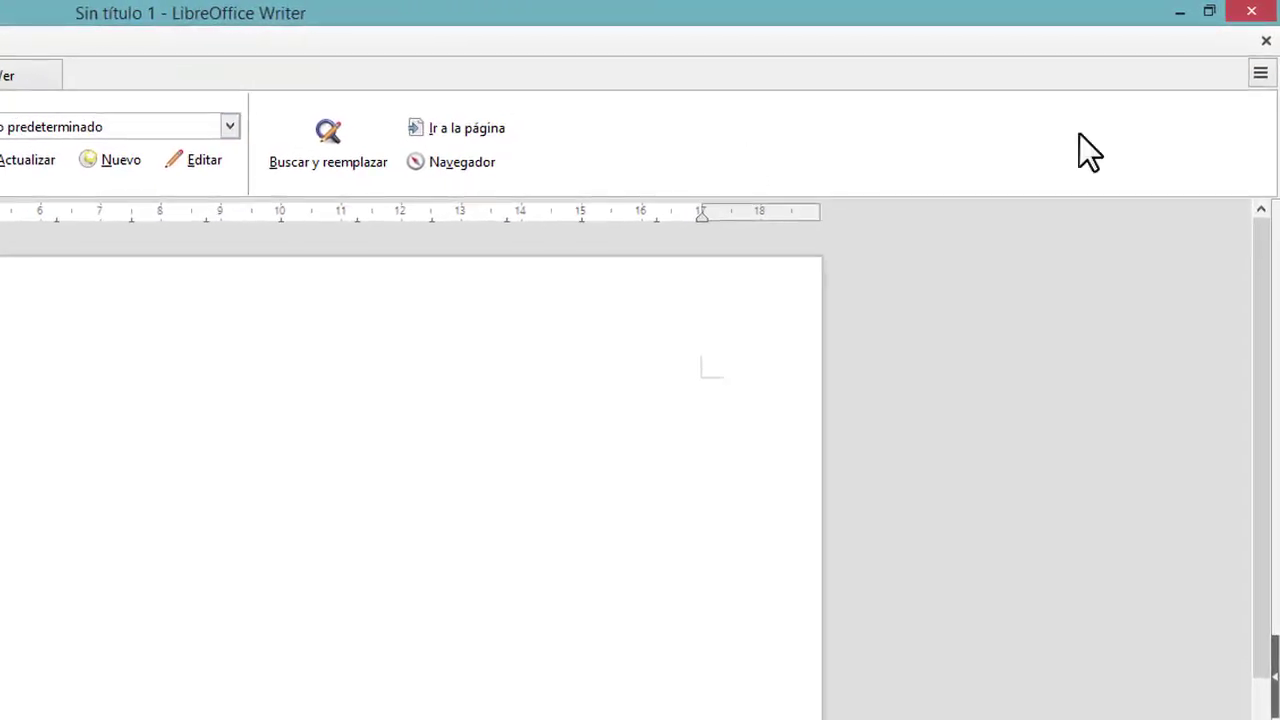
Hide the menu bar of the Writer document to leave only the Omnibarra, and show it again
click(1260, 74)
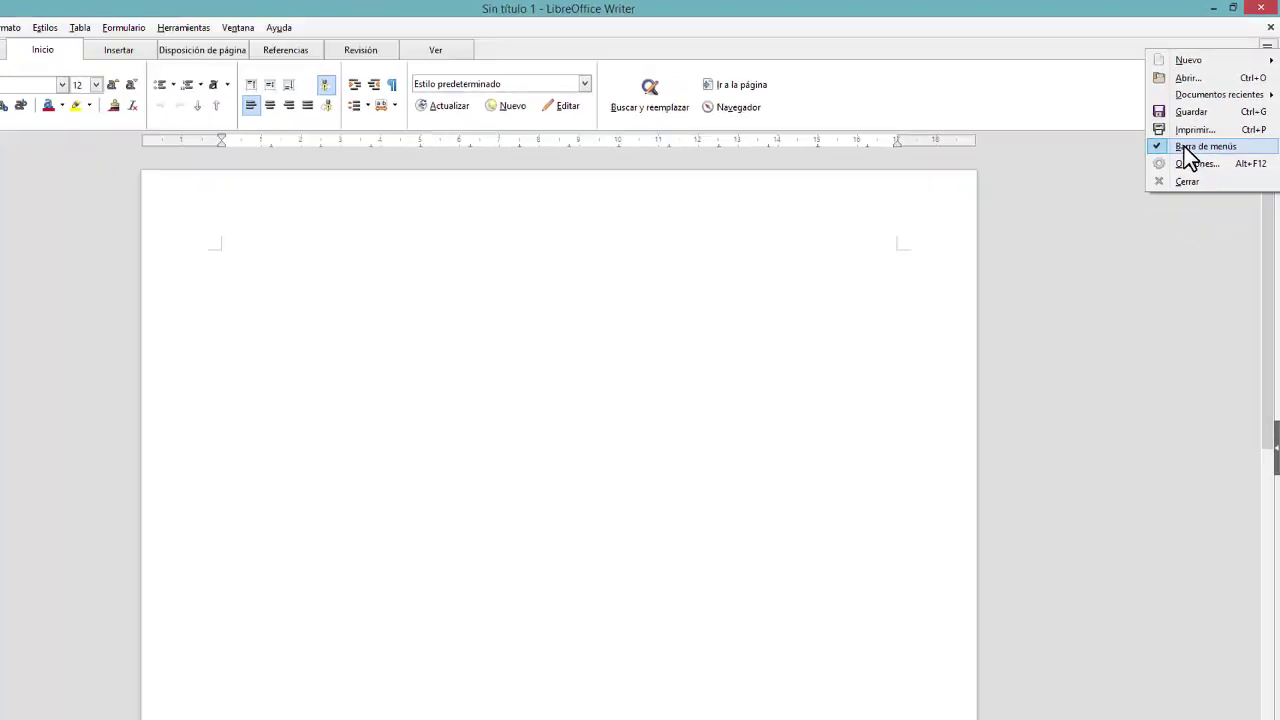
click(1186, 147)
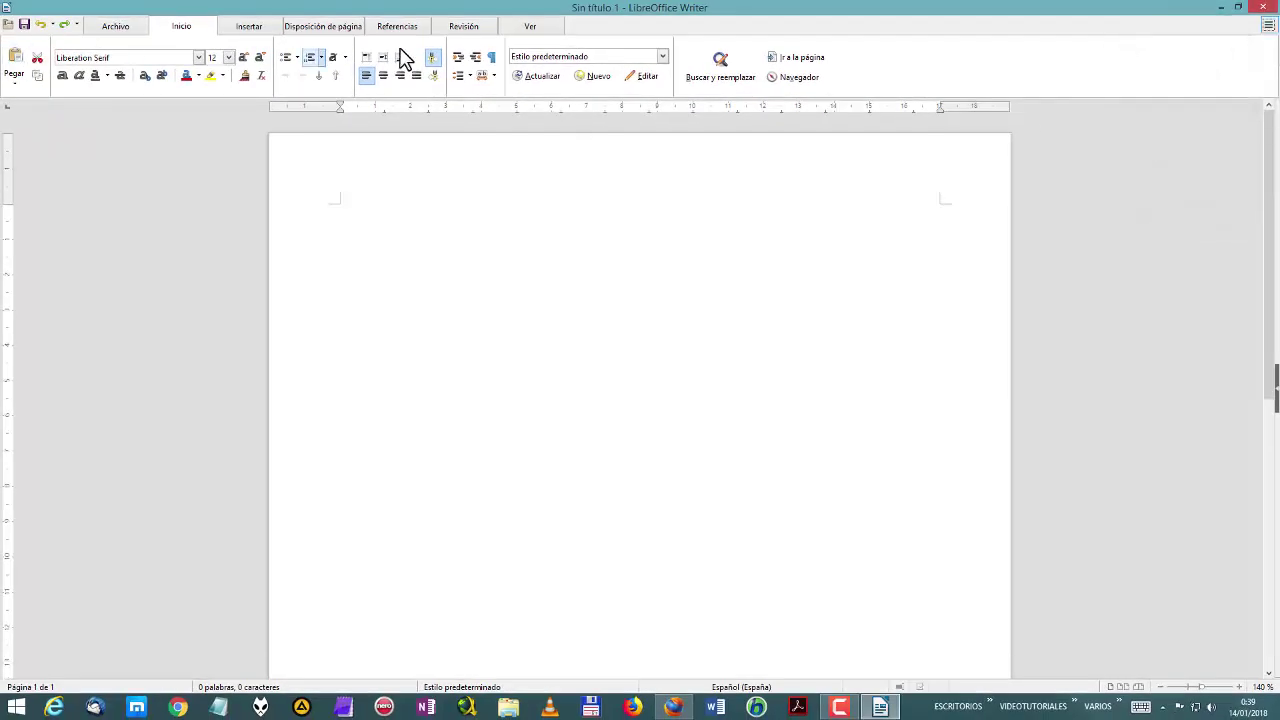
click(1267, 28)
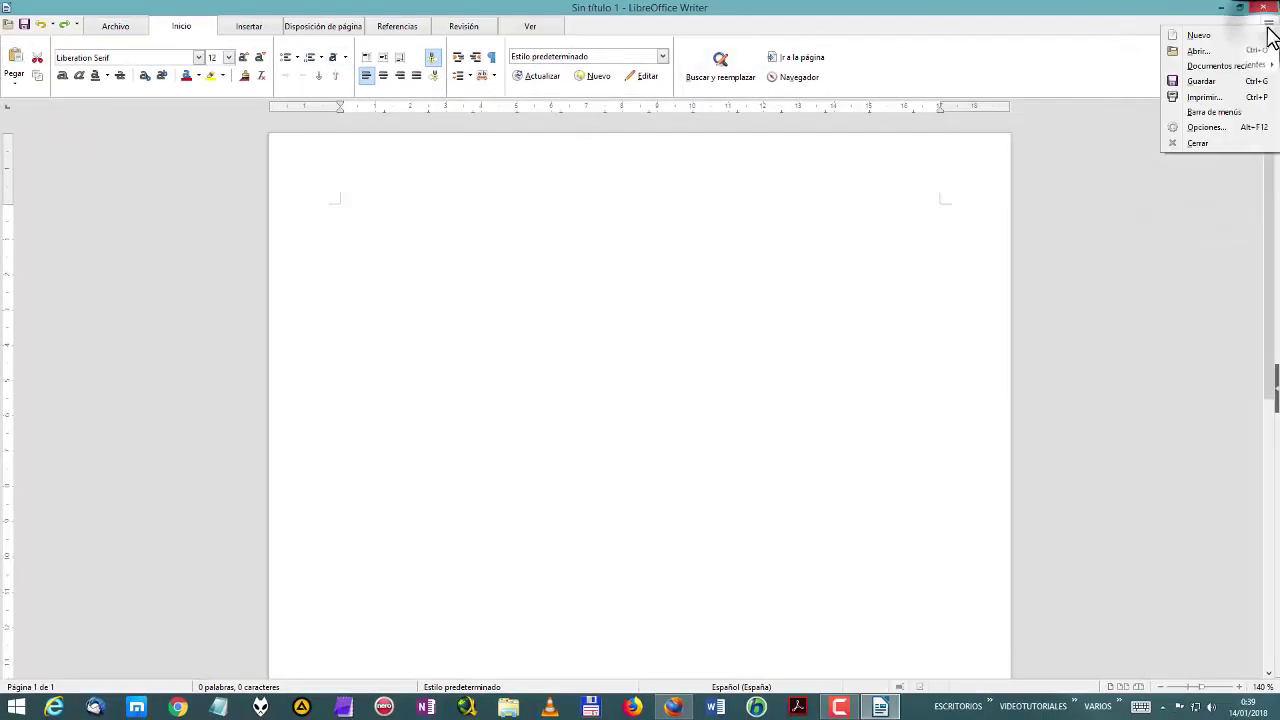
click(1222, 118)
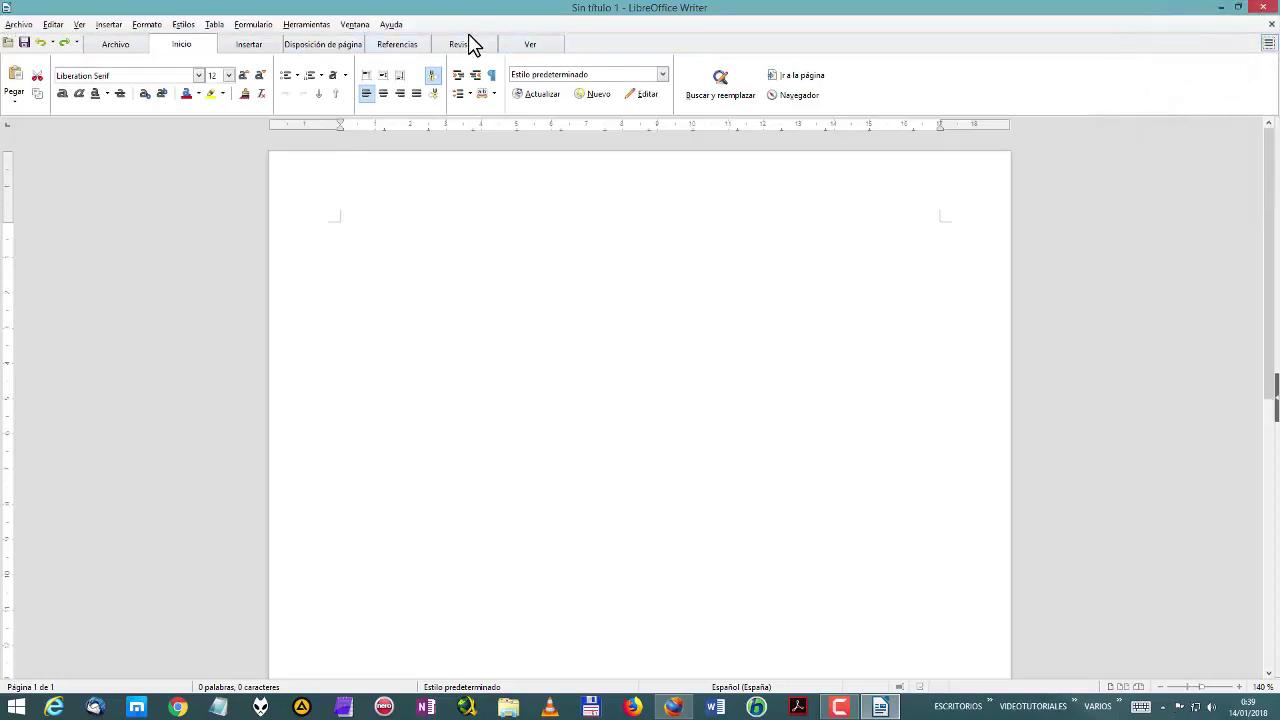
click(300, 24)
click(294, 24)
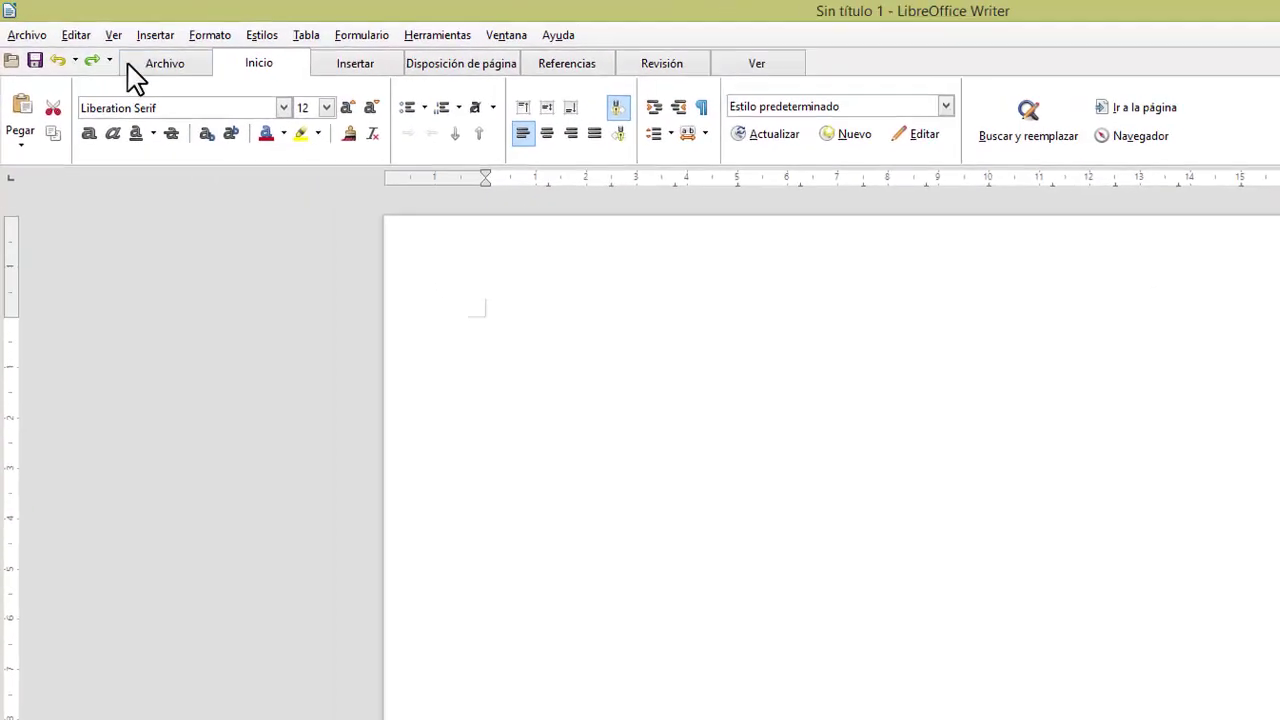
Set the toolbar layout of the Writer document back to Predeterminado
click(115, 35)
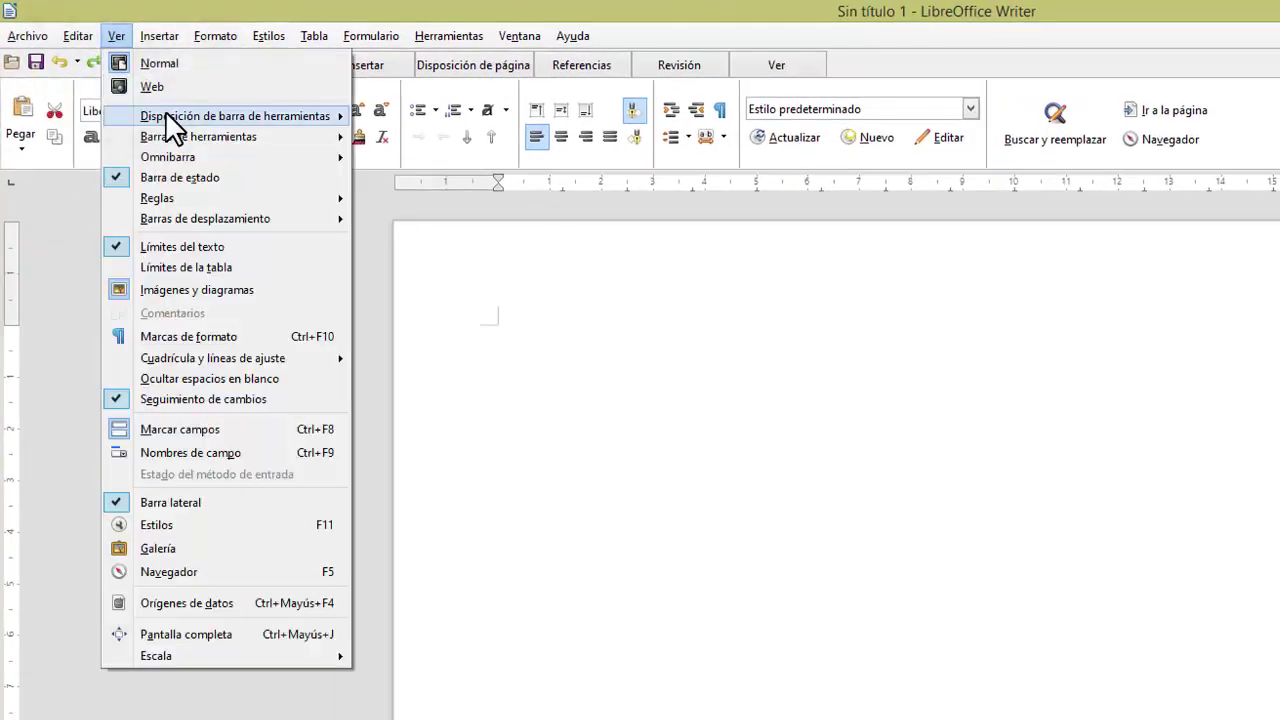
mouse_move(170, 116)
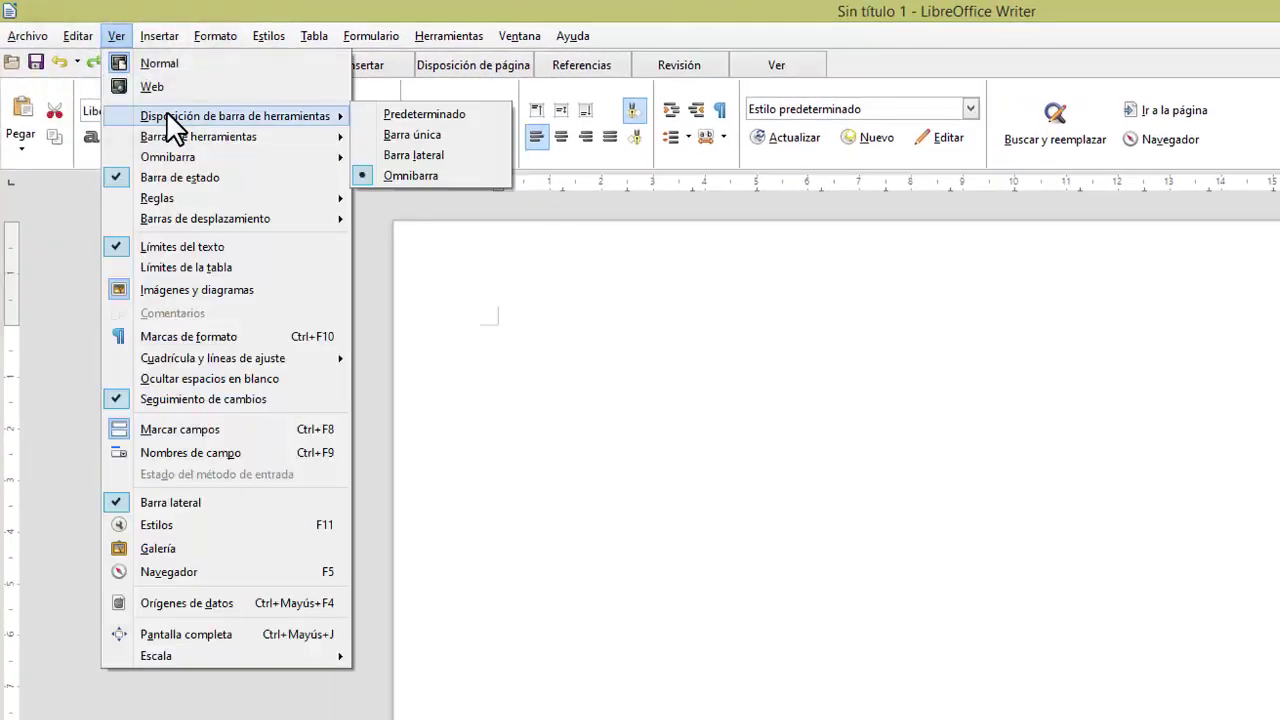
click(498, 114)
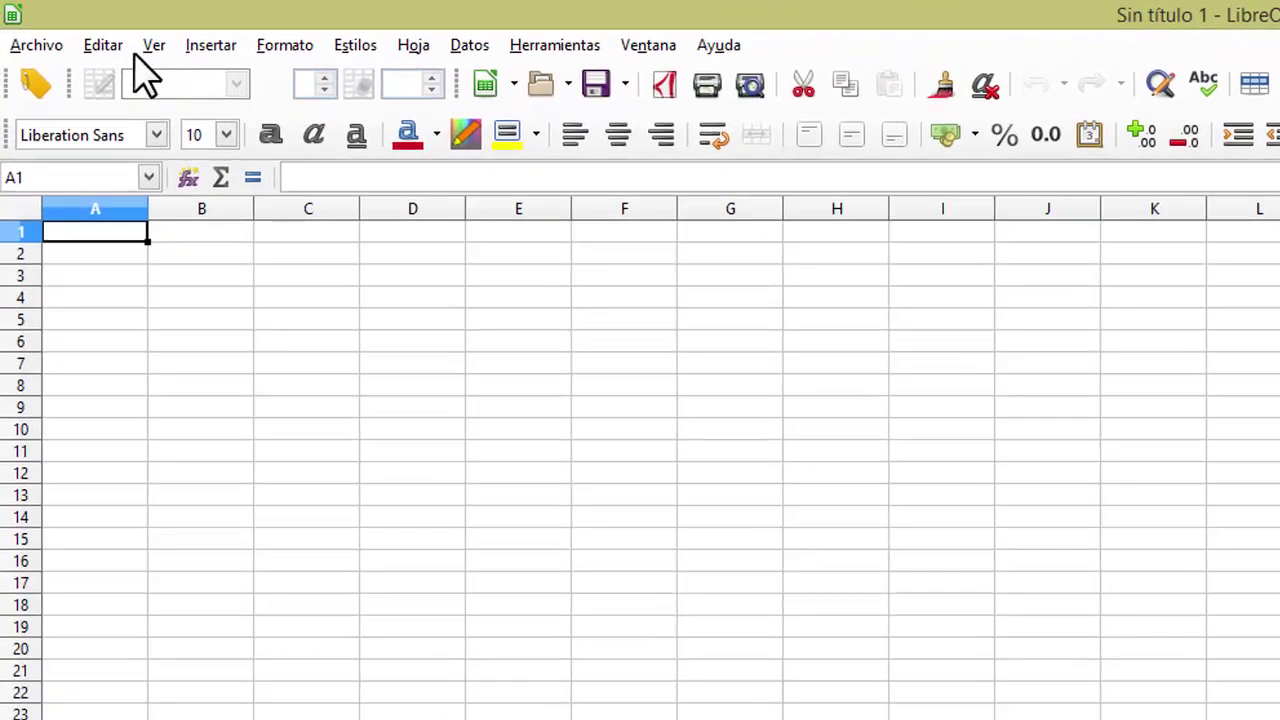
Switch the toolbar layout of the new Calc spreadsheet to Omnibarra
click(153, 45)
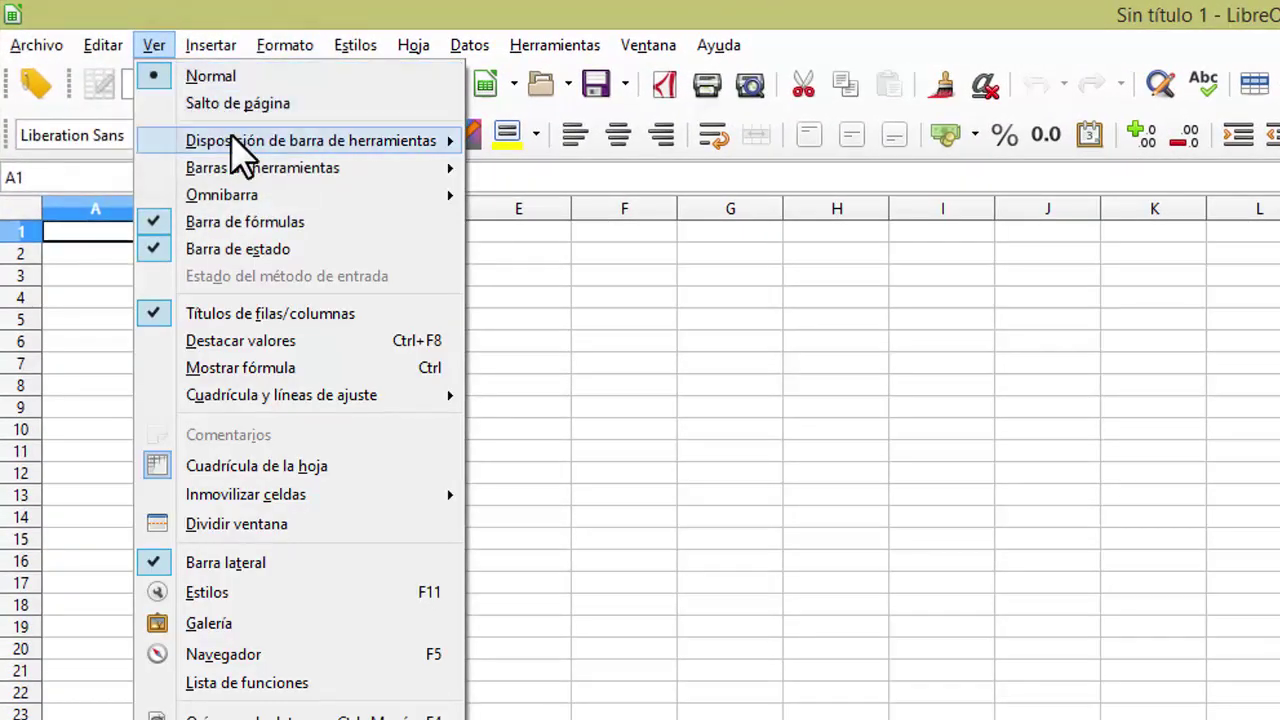
mouse_move(233, 144)
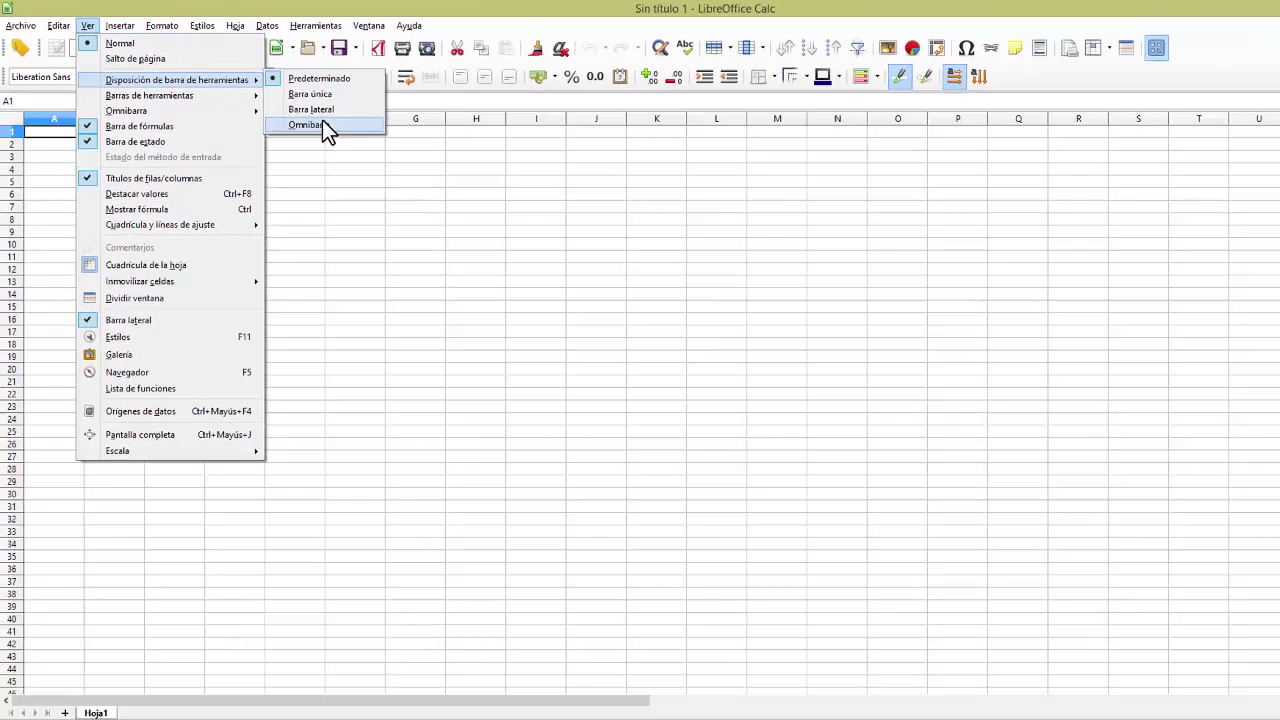
click(543, 219)
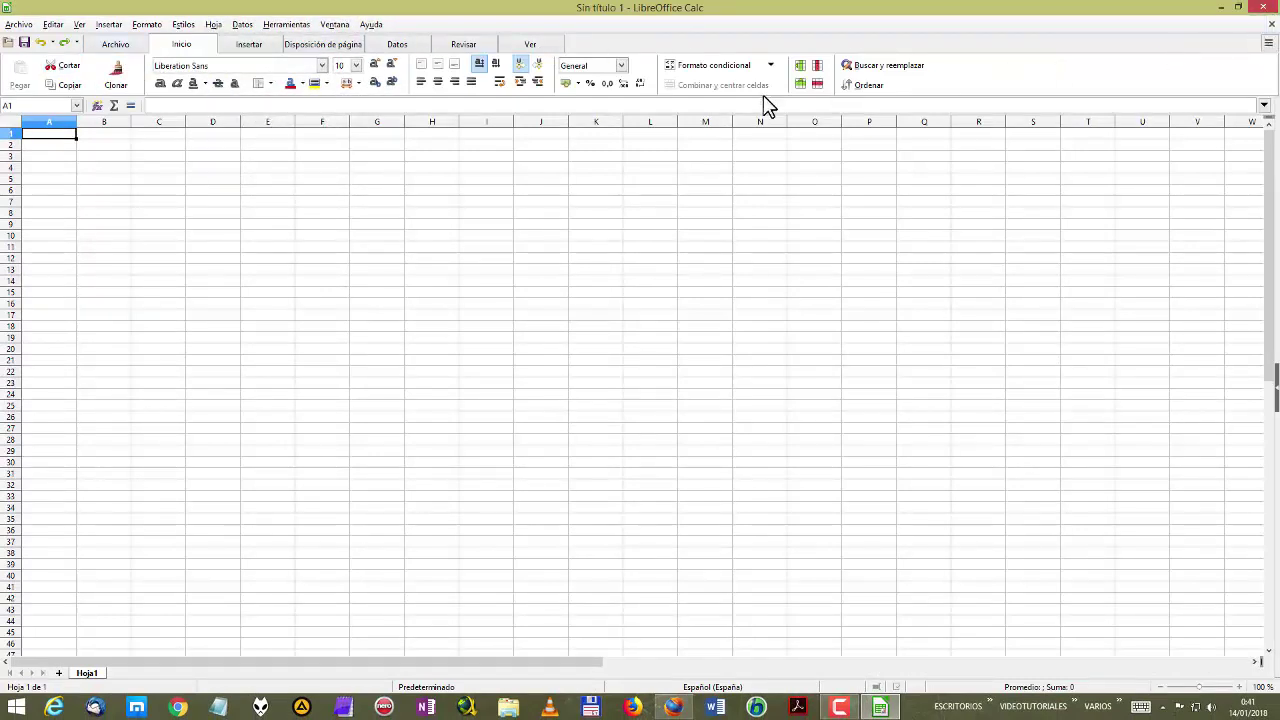
Examine the Calc Omnibarra's Archivo, Inicio, Disposición de página, Datos, Revisar and Ver sections, returning to Inicio
click(242, 46)
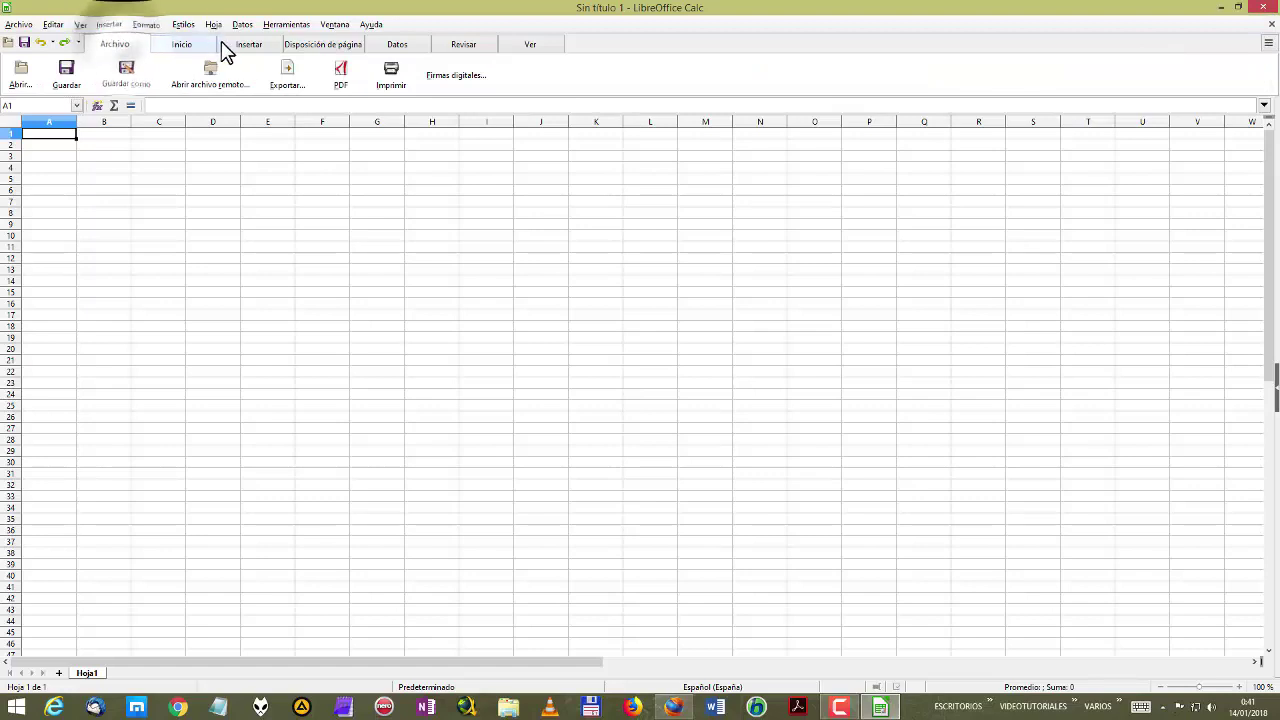
click(182, 46)
click(345, 46)
click(405, 46)
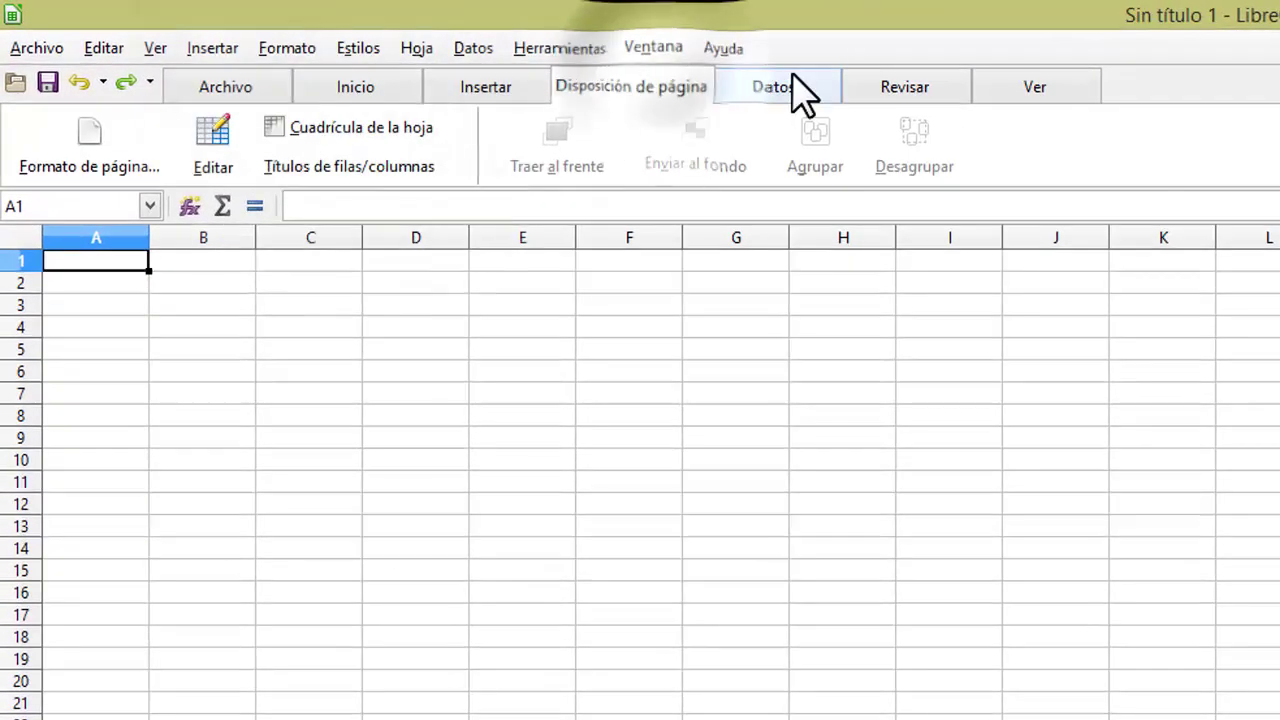
click(917, 84)
click(1045, 86)
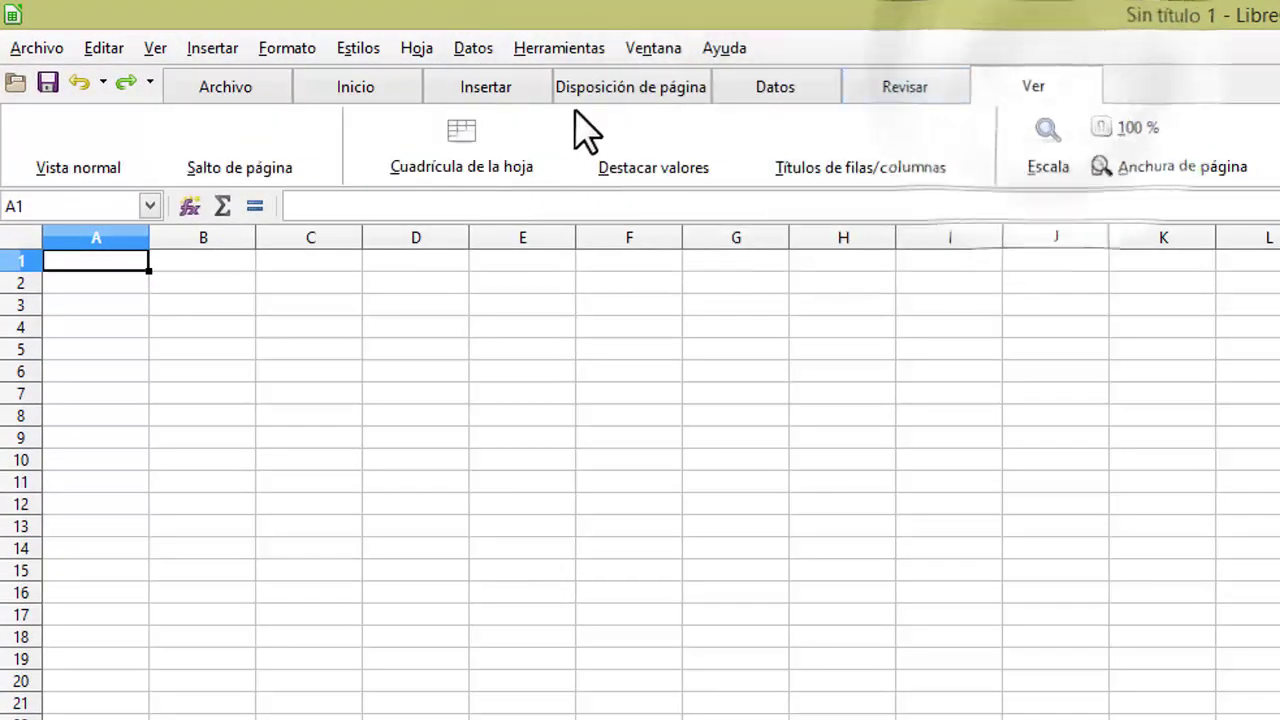
click(362, 86)
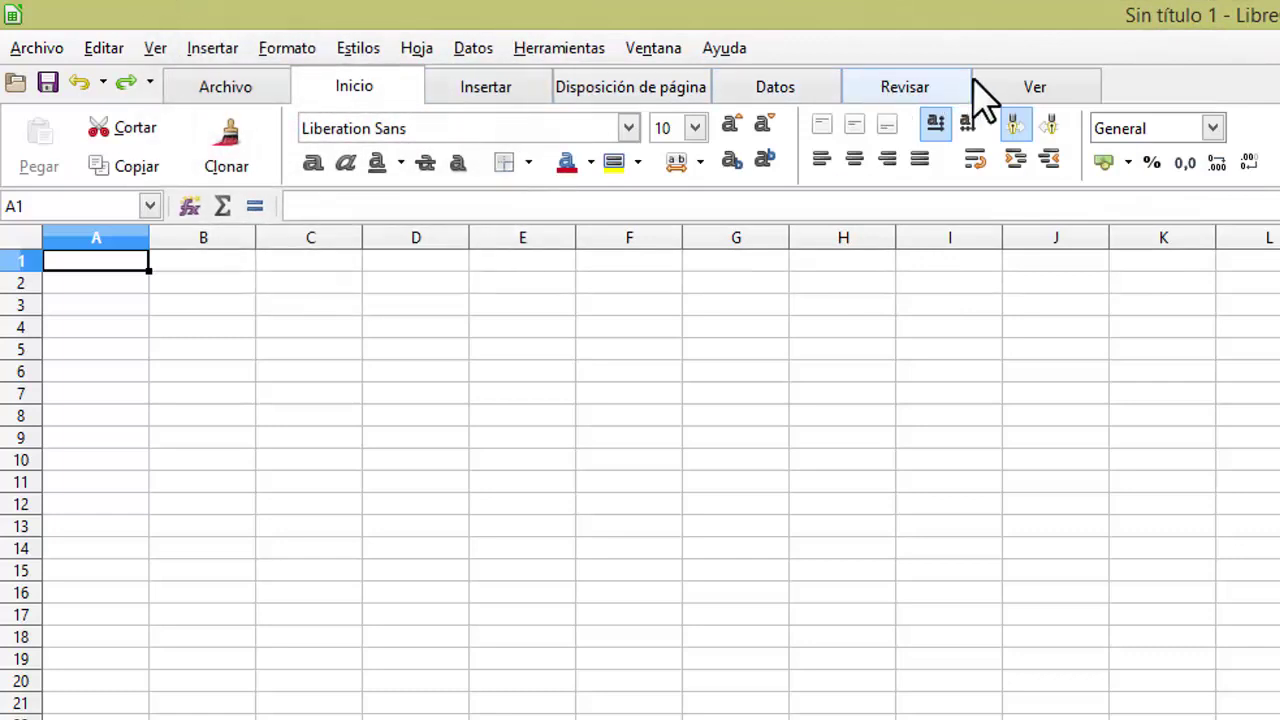
Compare the commands in Calc's Revisar, Insertar, Ver, Datos, Inicio and Archivo sections, ending on Insertar
click(895, 88)
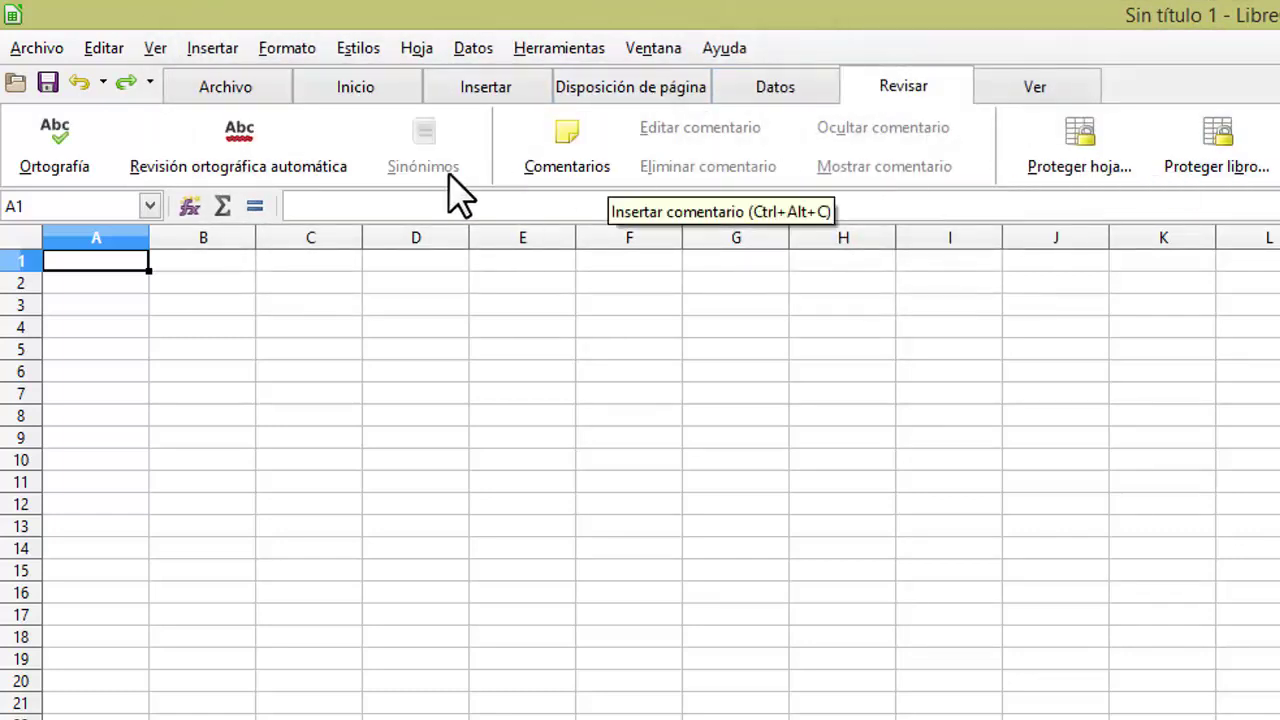
click(366, 92)
click(478, 92)
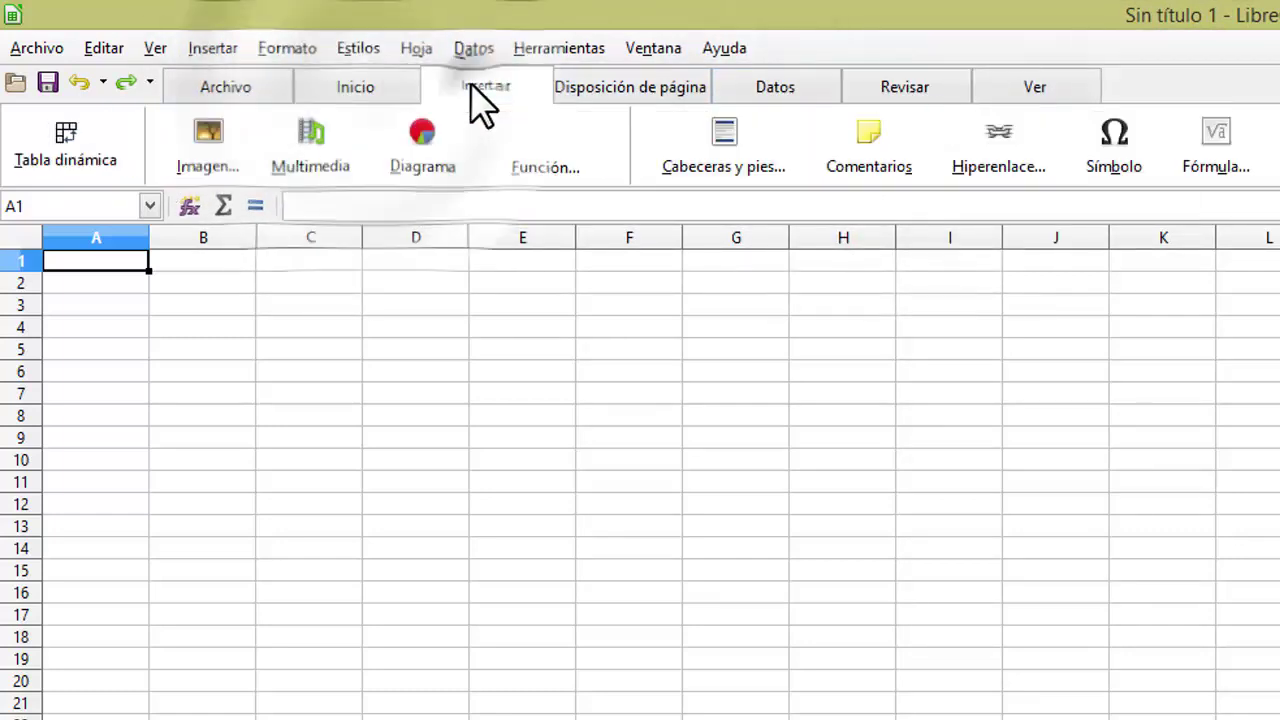
click(1038, 88)
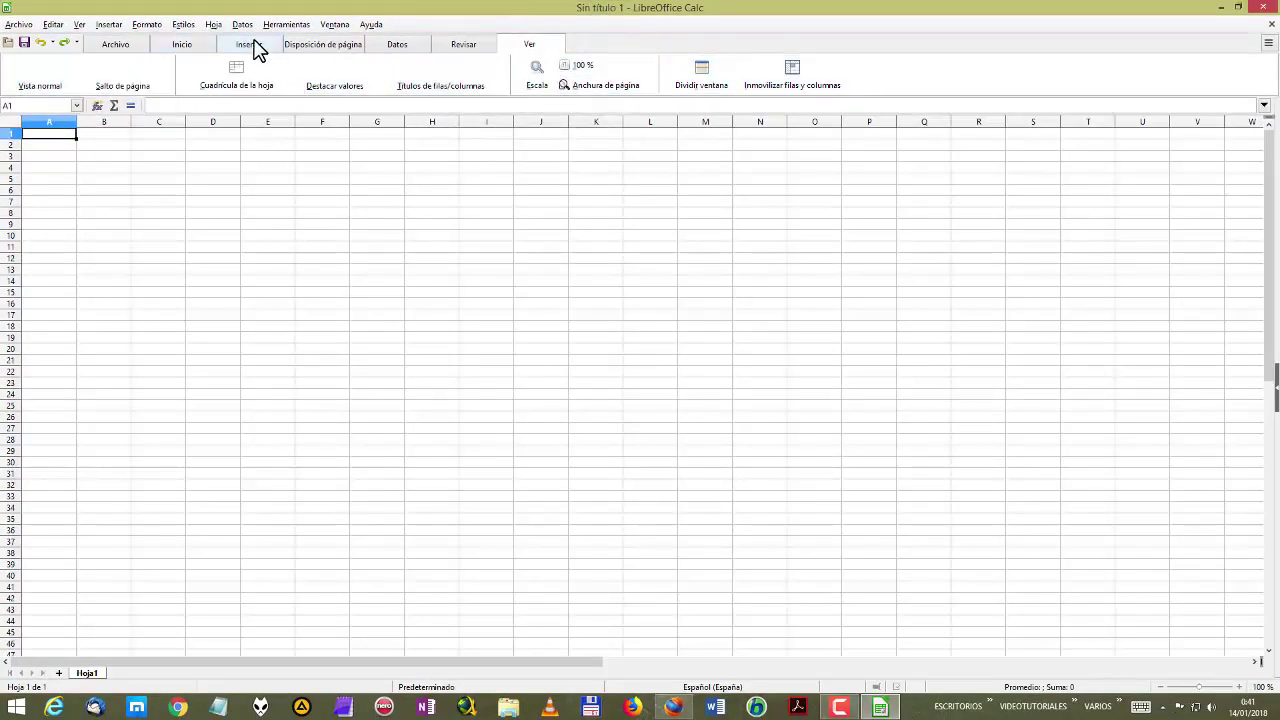
click(458, 52)
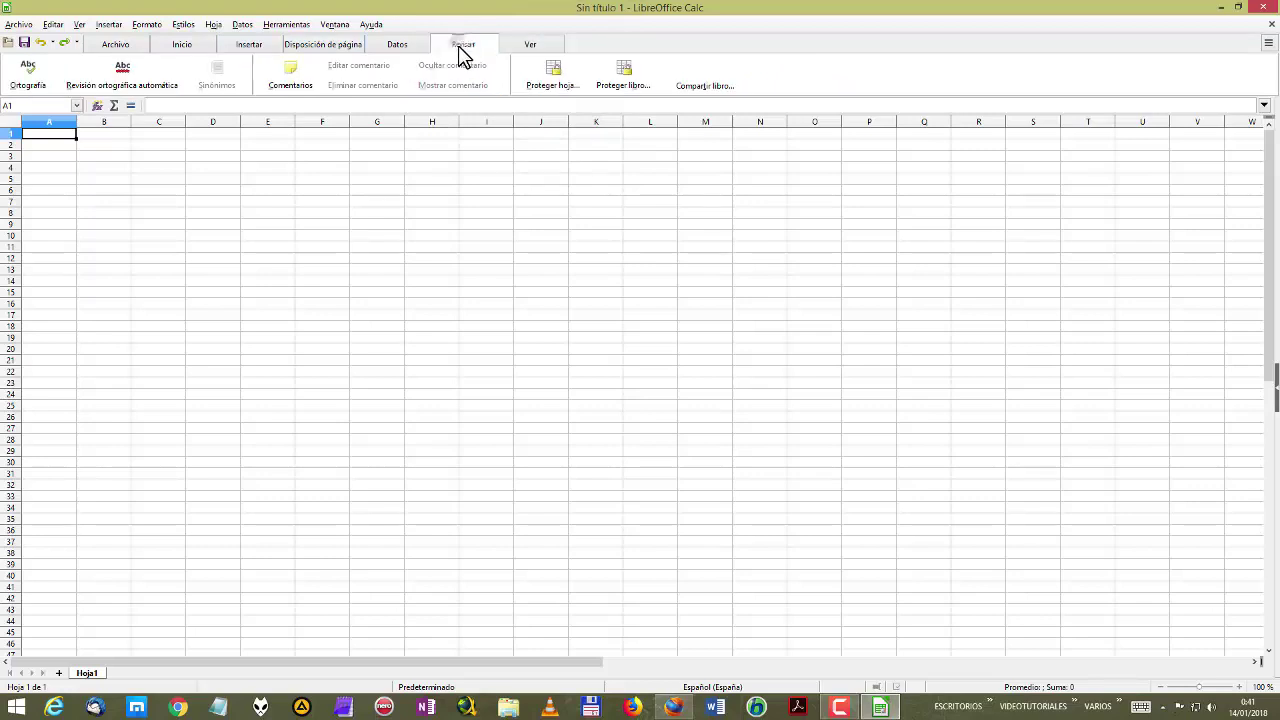
click(390, 55)
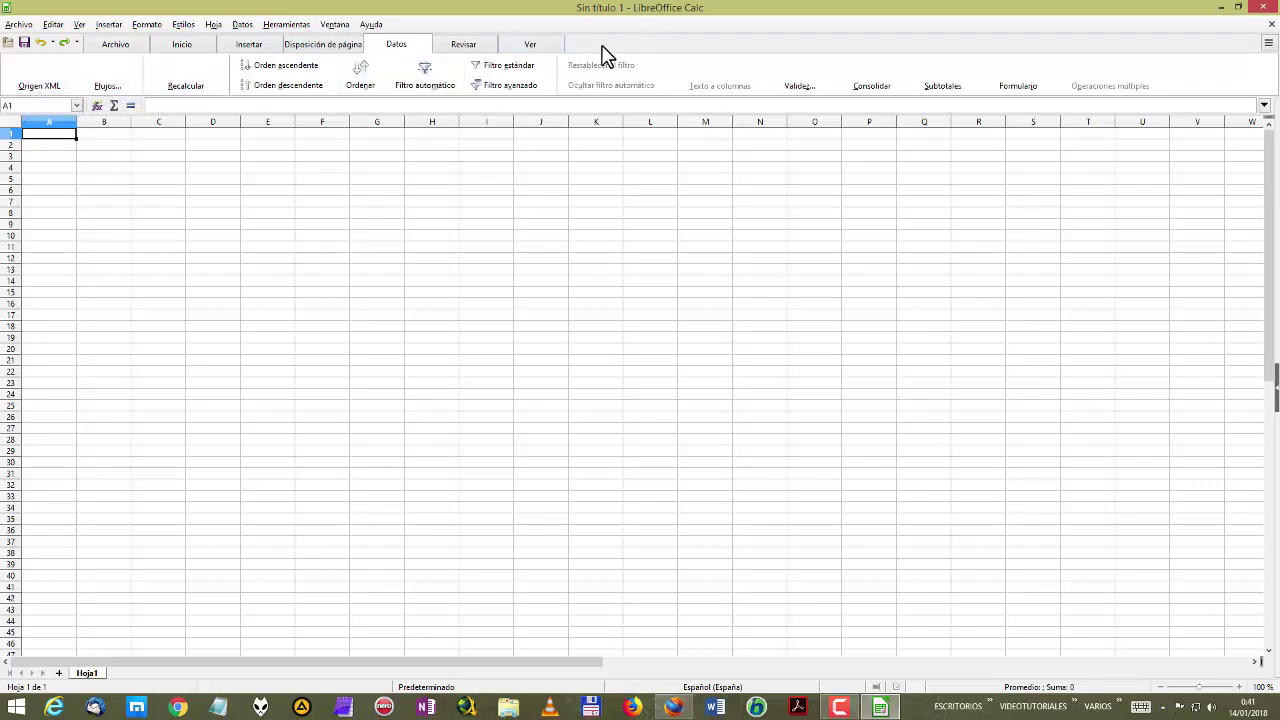
click(237, 50)
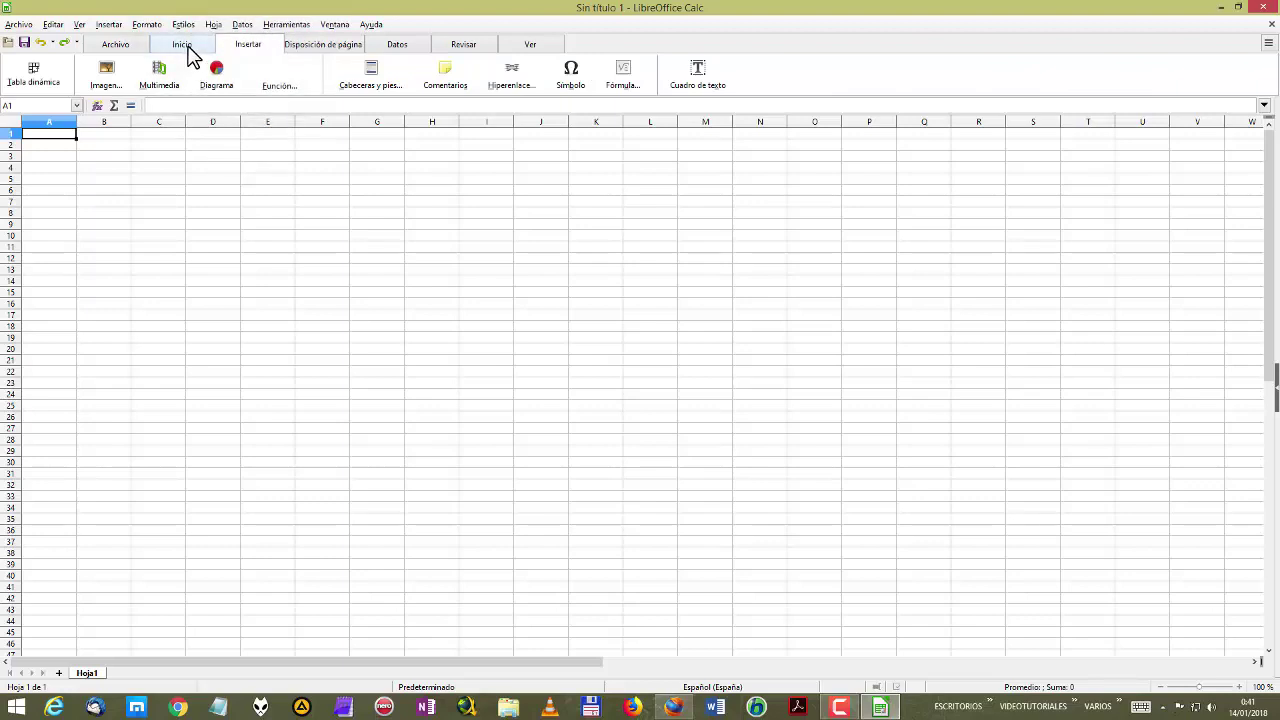
click(190, 50)
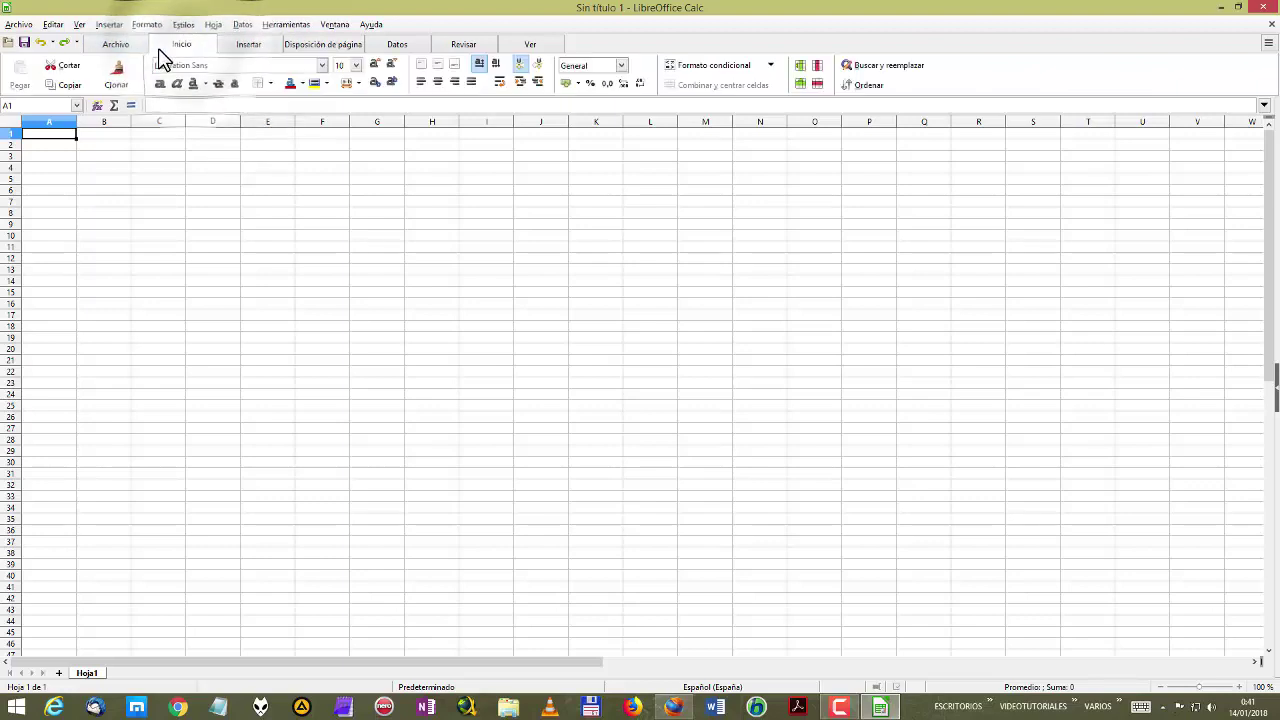
click(112, 47)
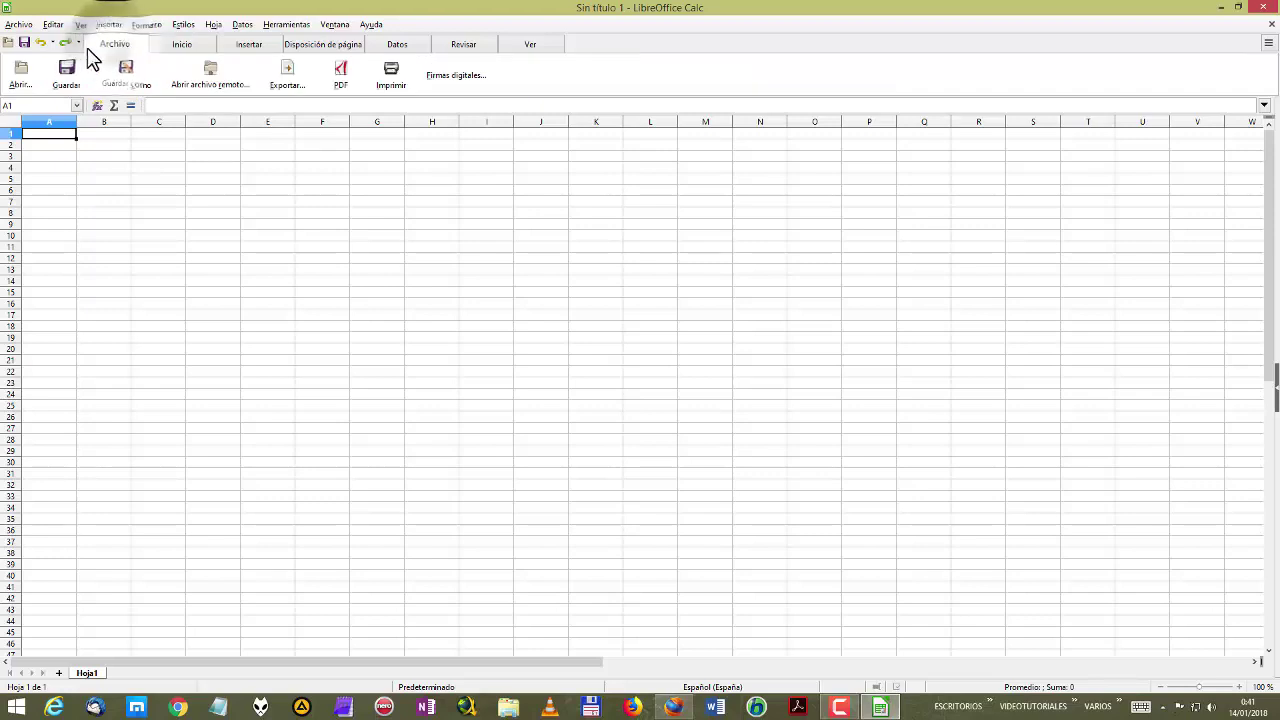
click(248, 50)
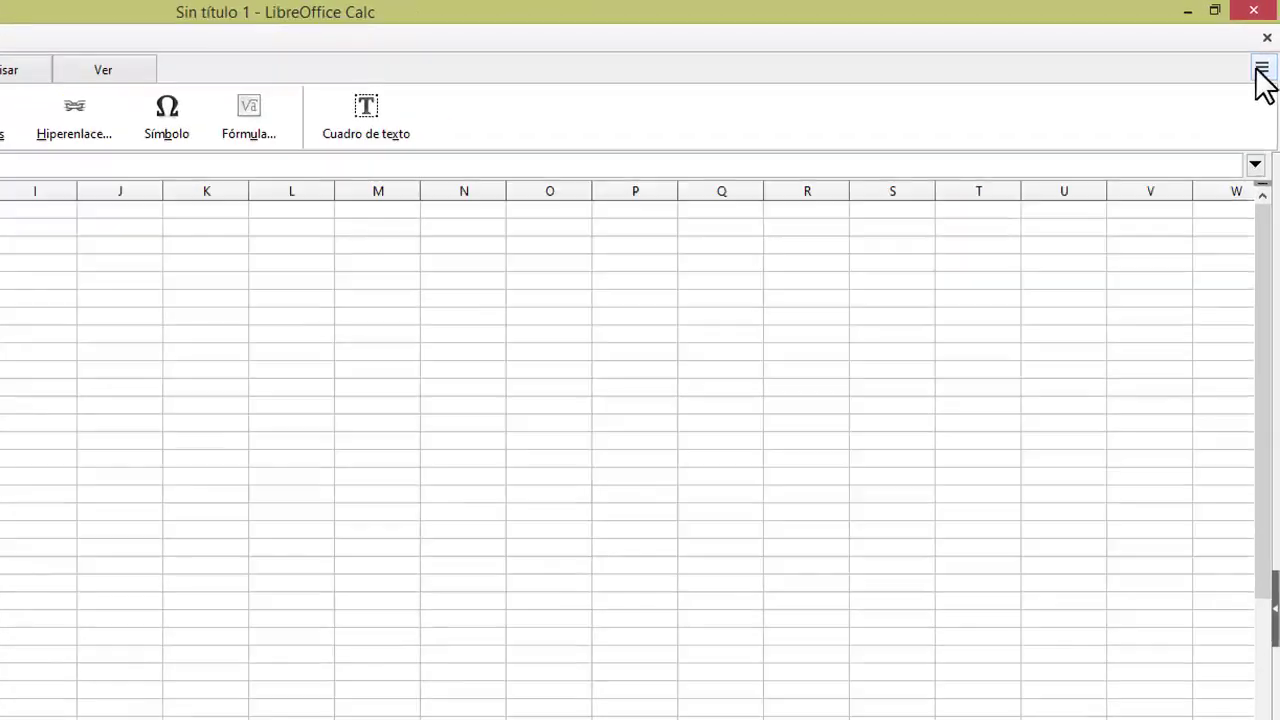
Hide the menu bar of the Calc spreadsheet and show it again
click(1268, 43)
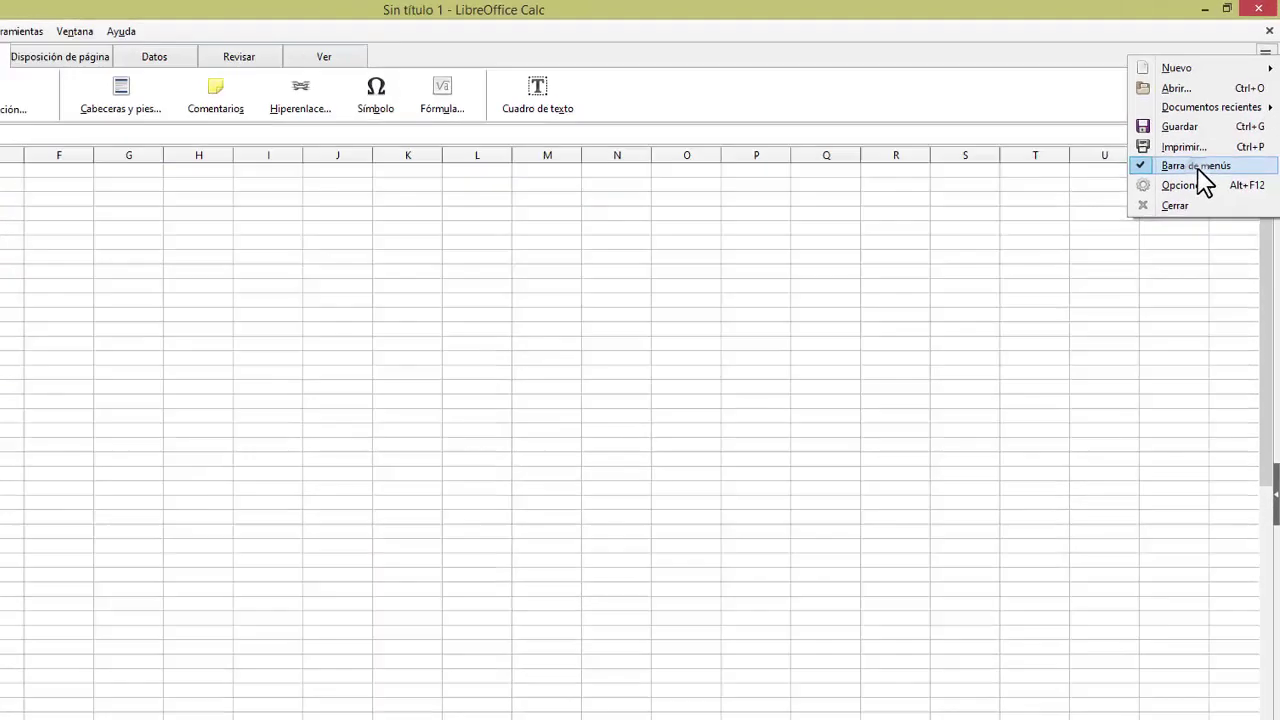
click(1171, 223)
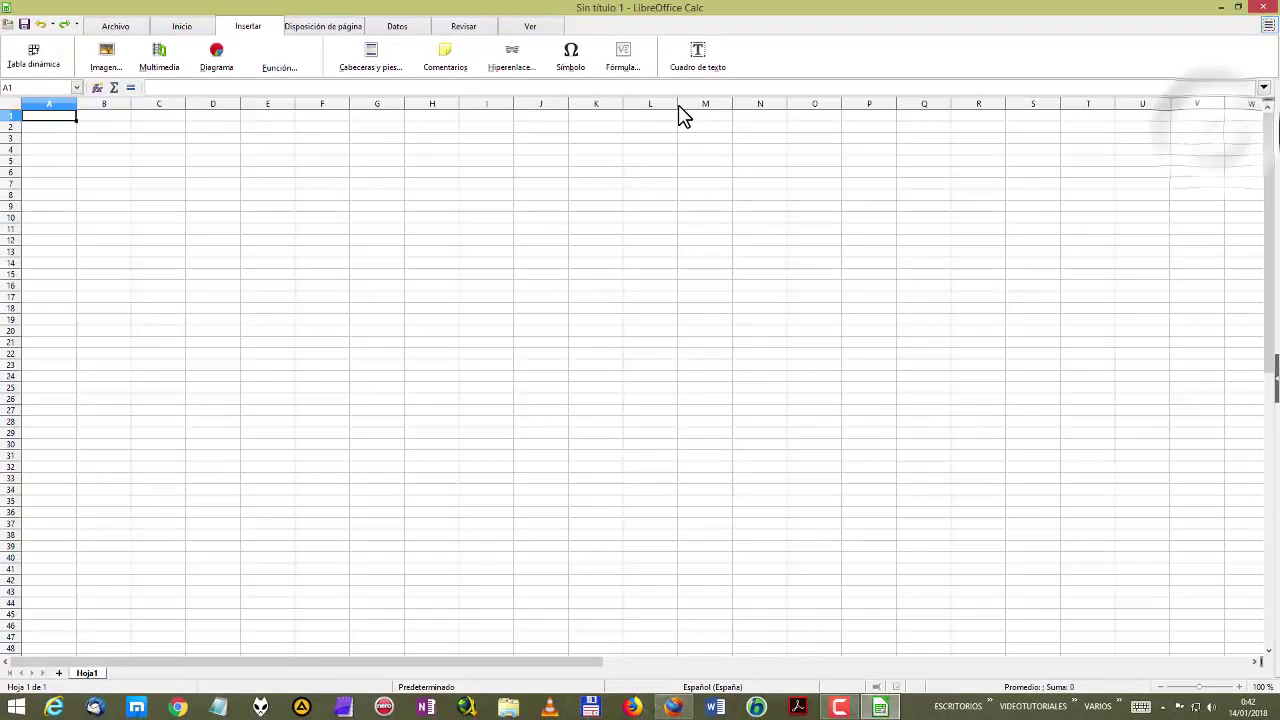
click(1267, 28)
click(1209, 120)
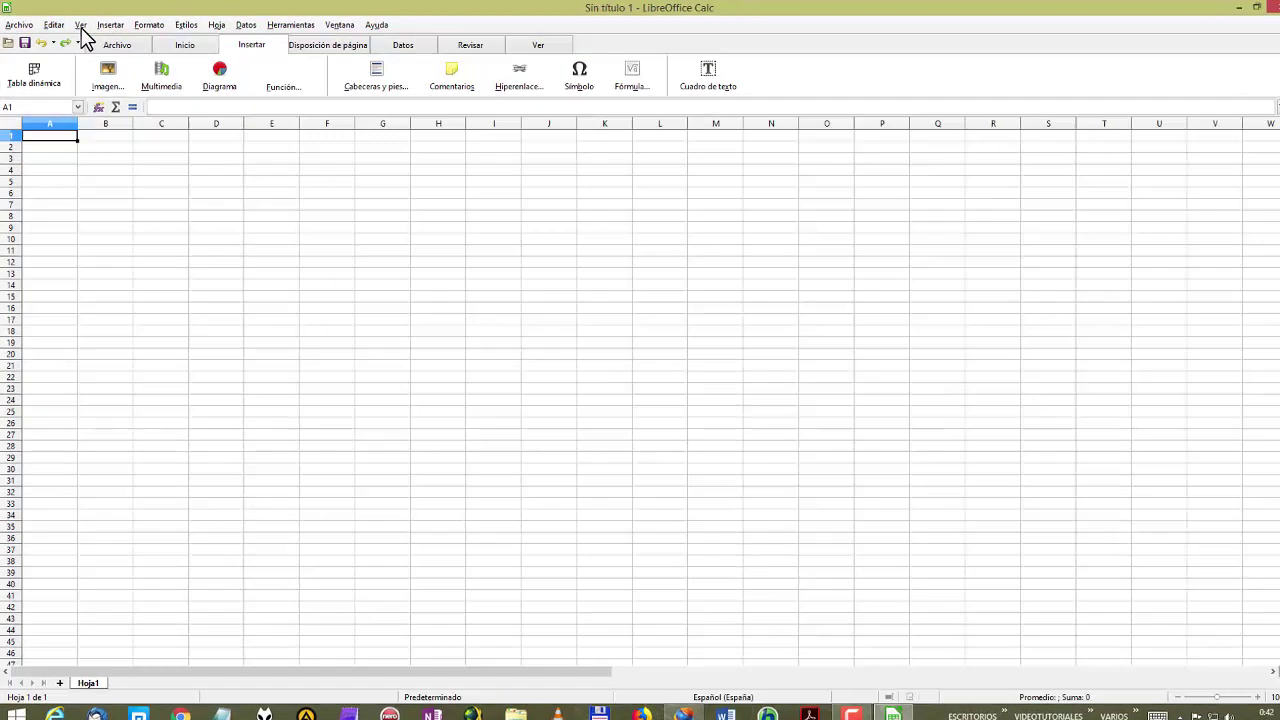
Set the toolbar layout of the Calc spreadsheet back to Predeterminado
click(79, 24)
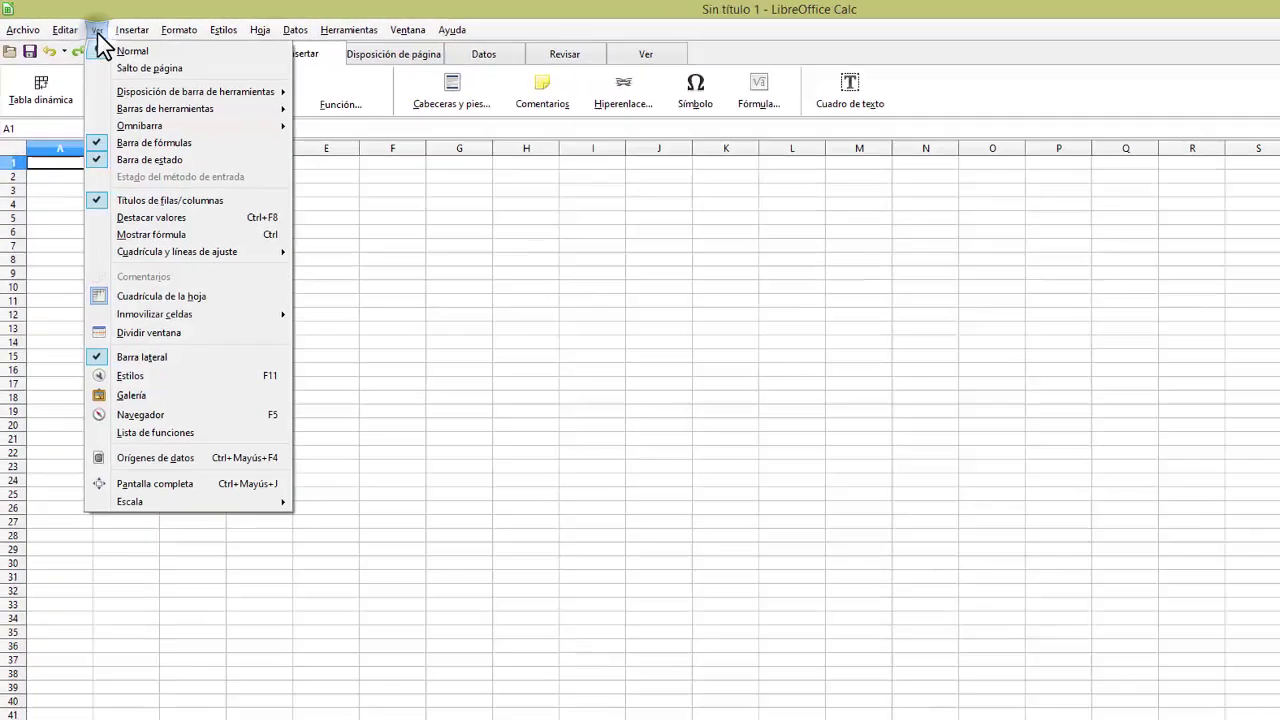
mouse_move(155, 100)
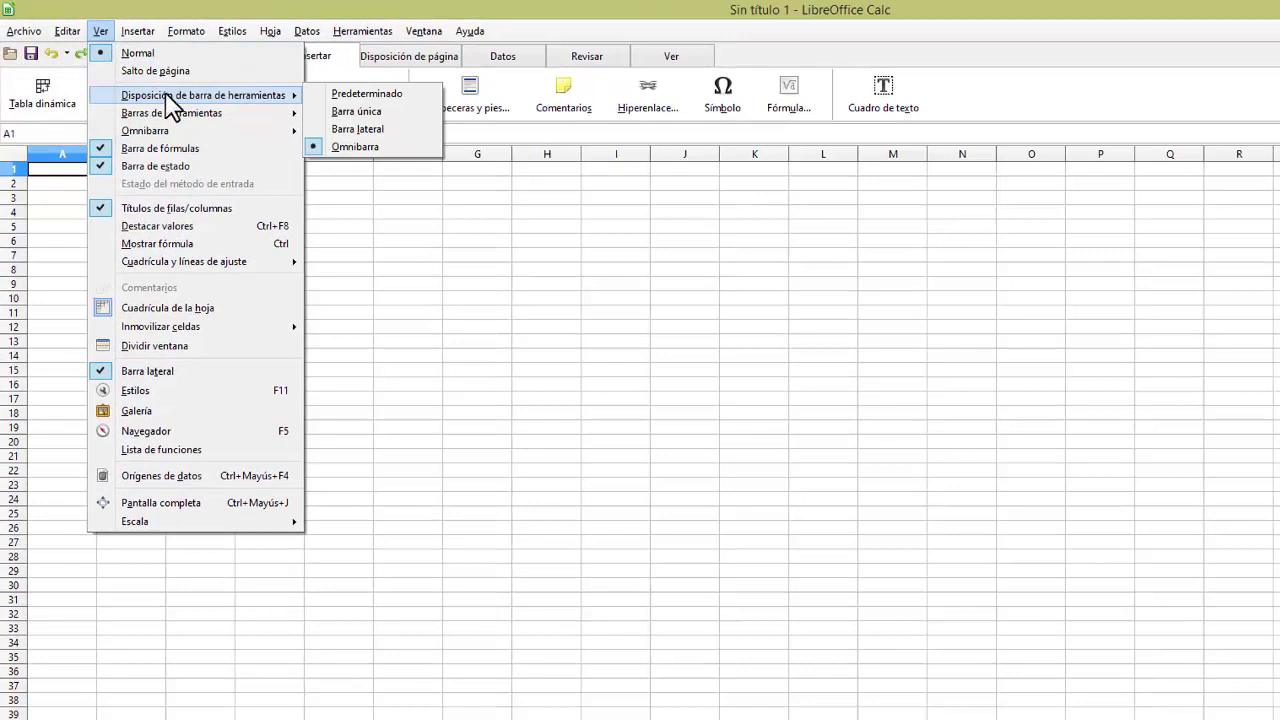
click(371, 97)
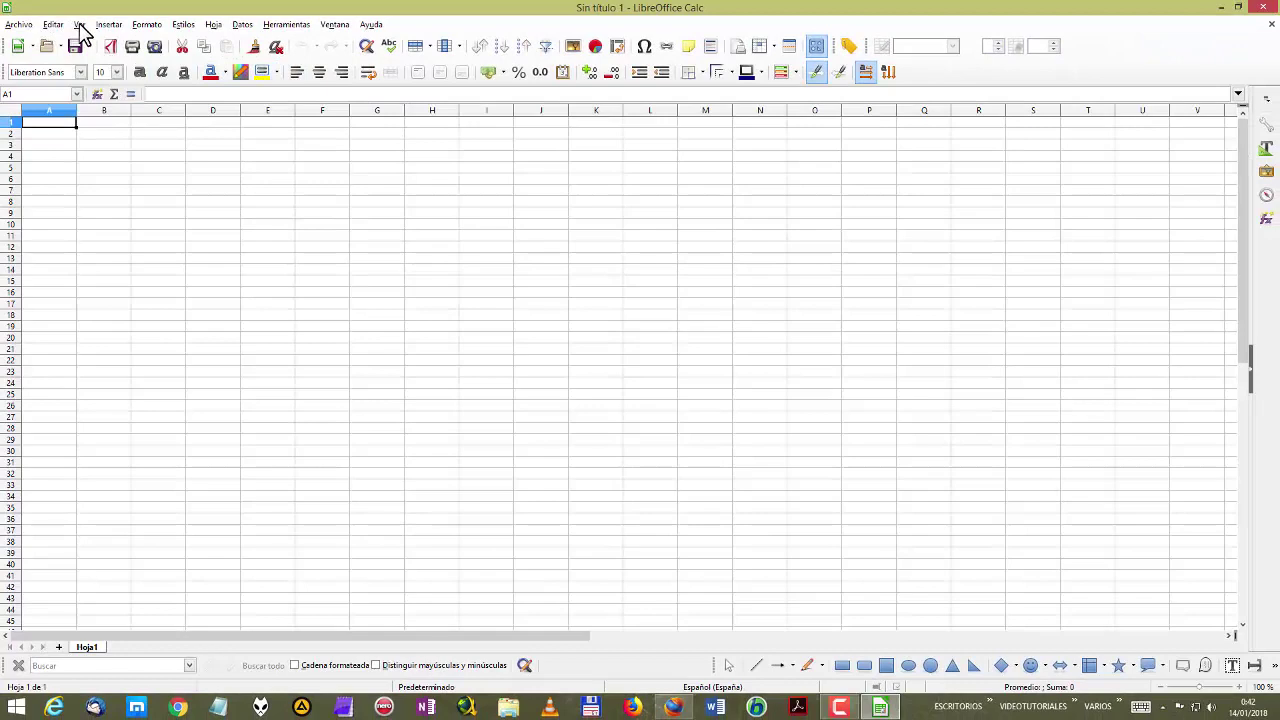
Close the spreadsheet and create a new Impress presentation without choosing a template
click(16, 27)
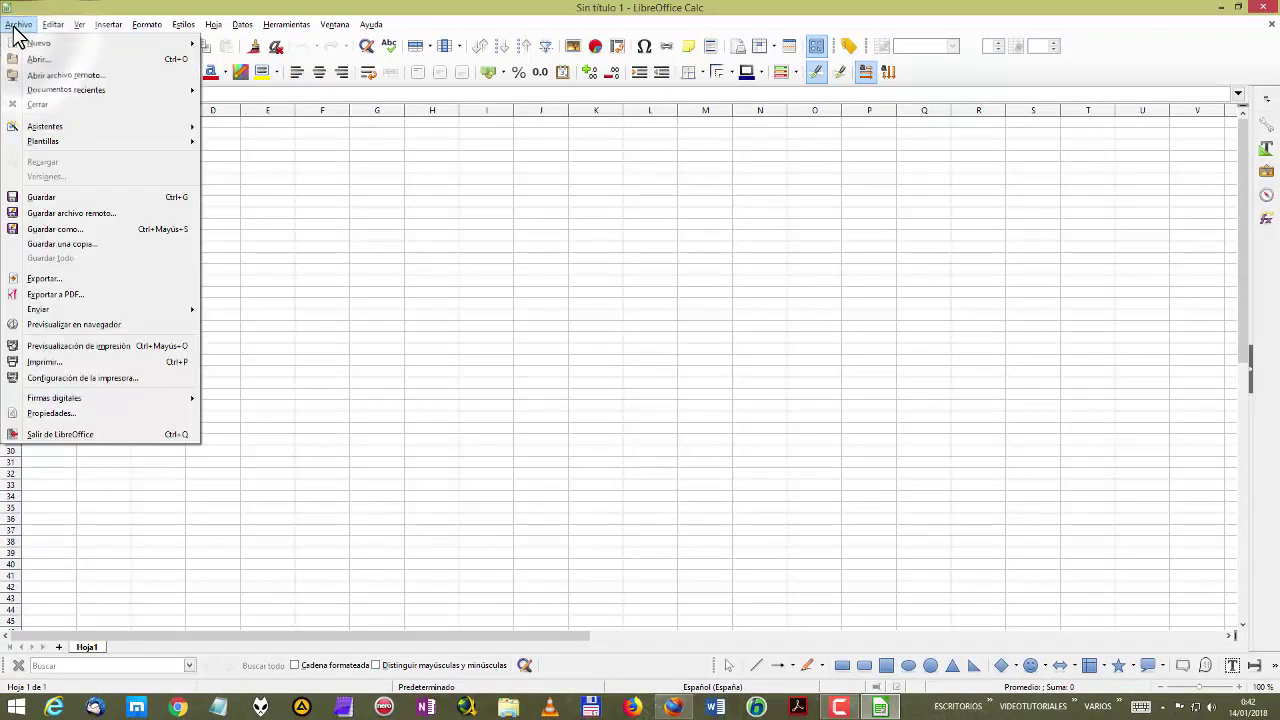
mouse_move(40, 46)
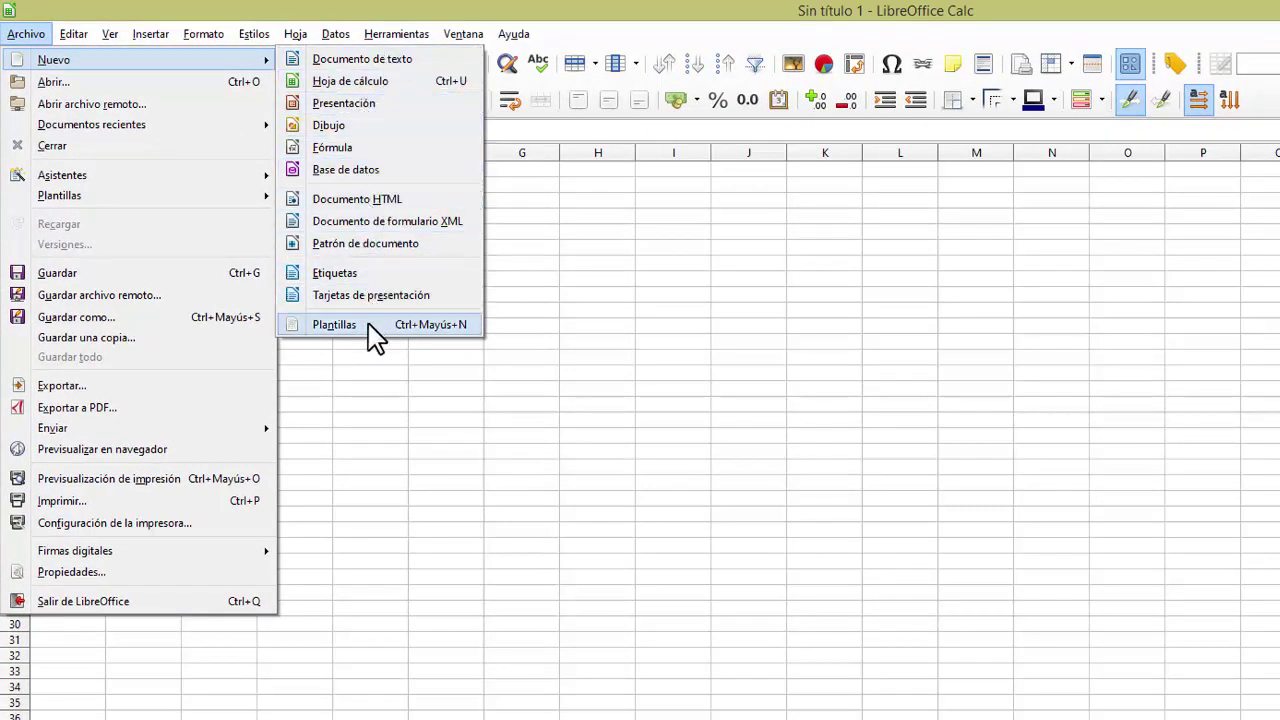
mouse_move(463, 34)
click(760, 269)
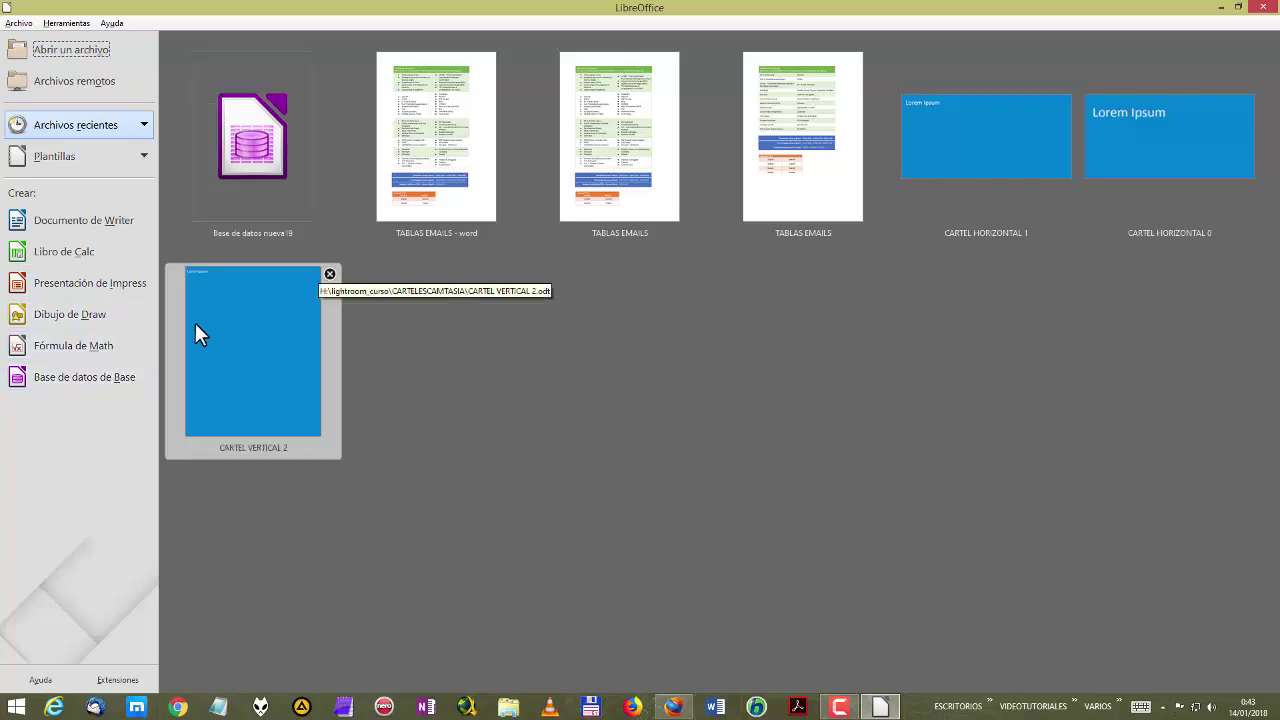
click(89, 290)
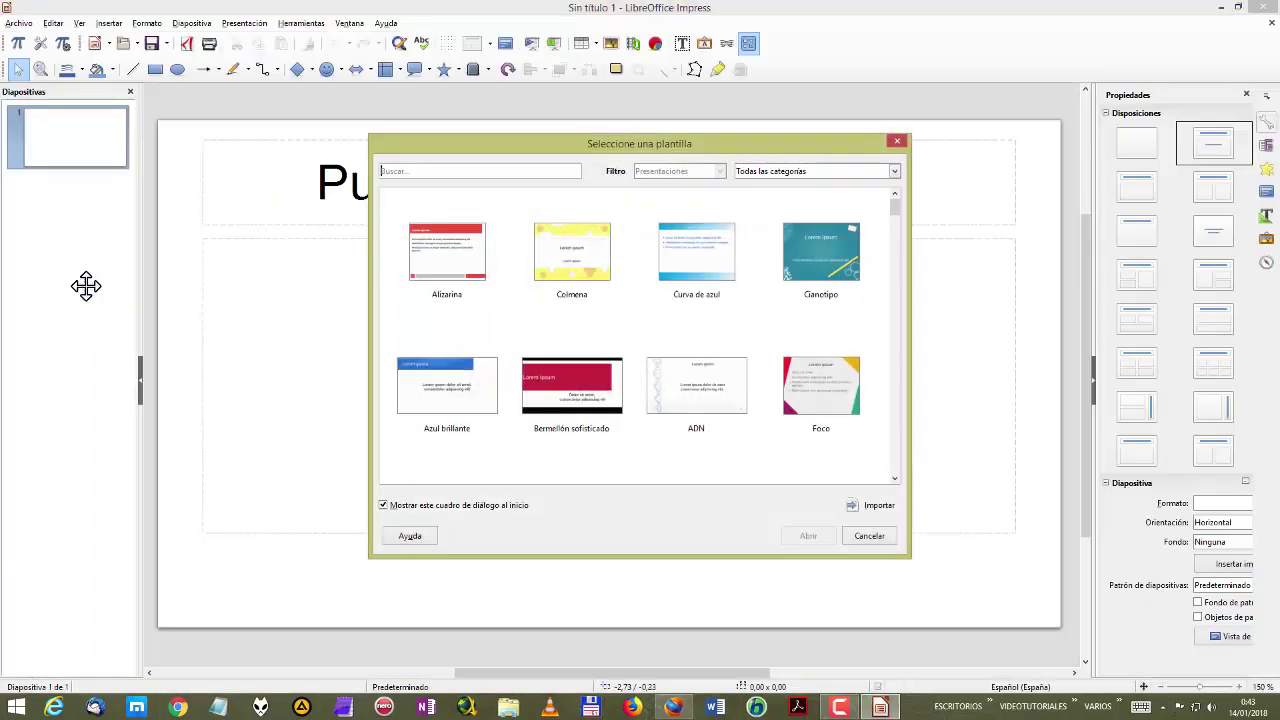
click(896, 141)
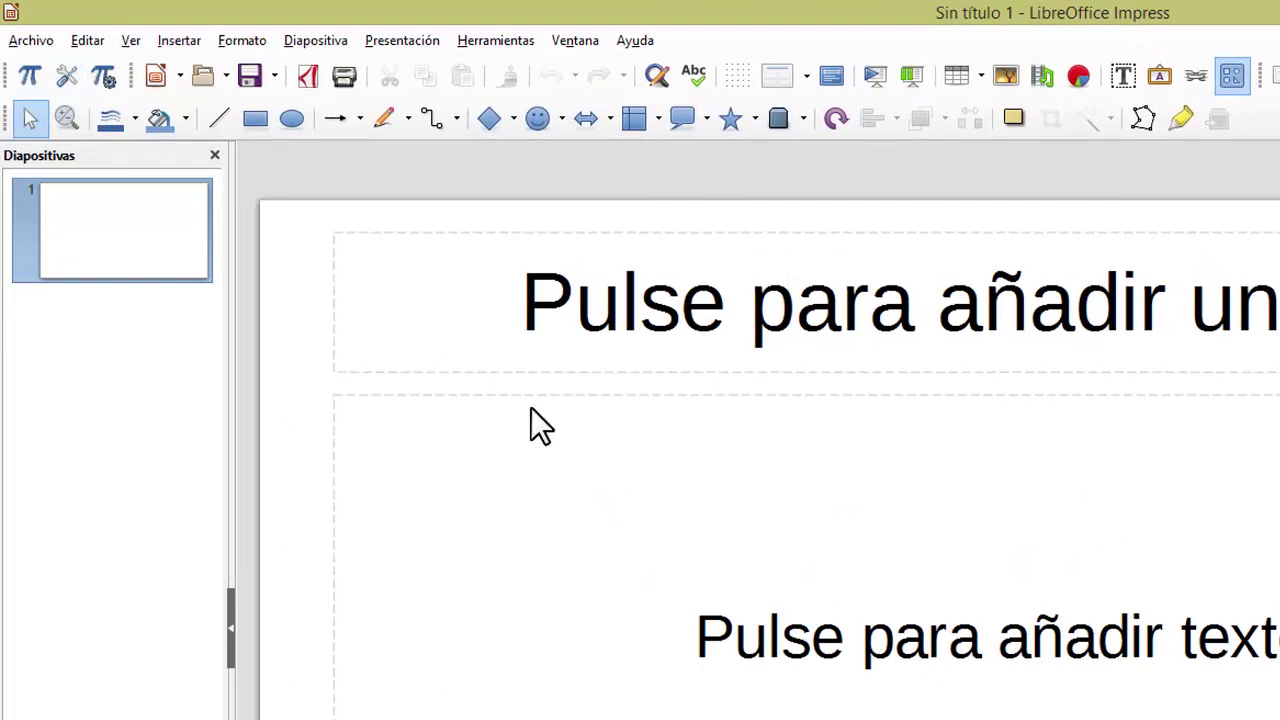
Set the toolbar layout of the presentation to Omnibarra
click(128, 40)
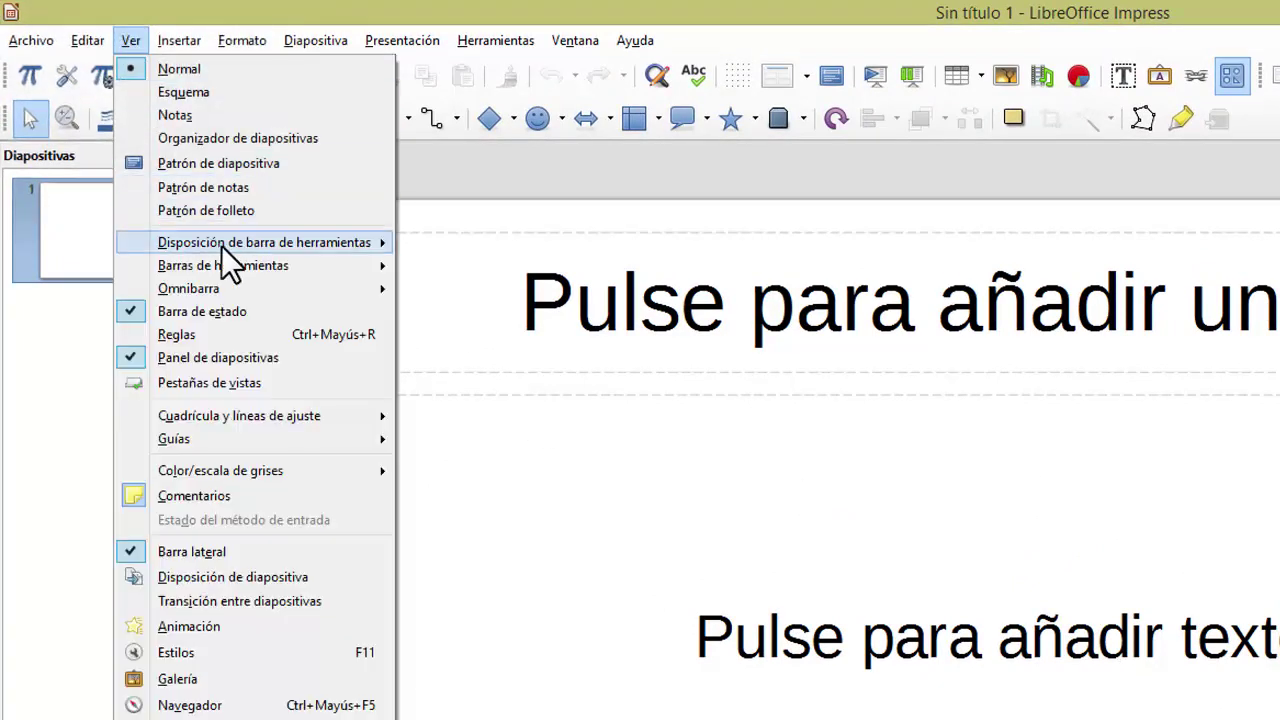
mouse_move(221, 246)
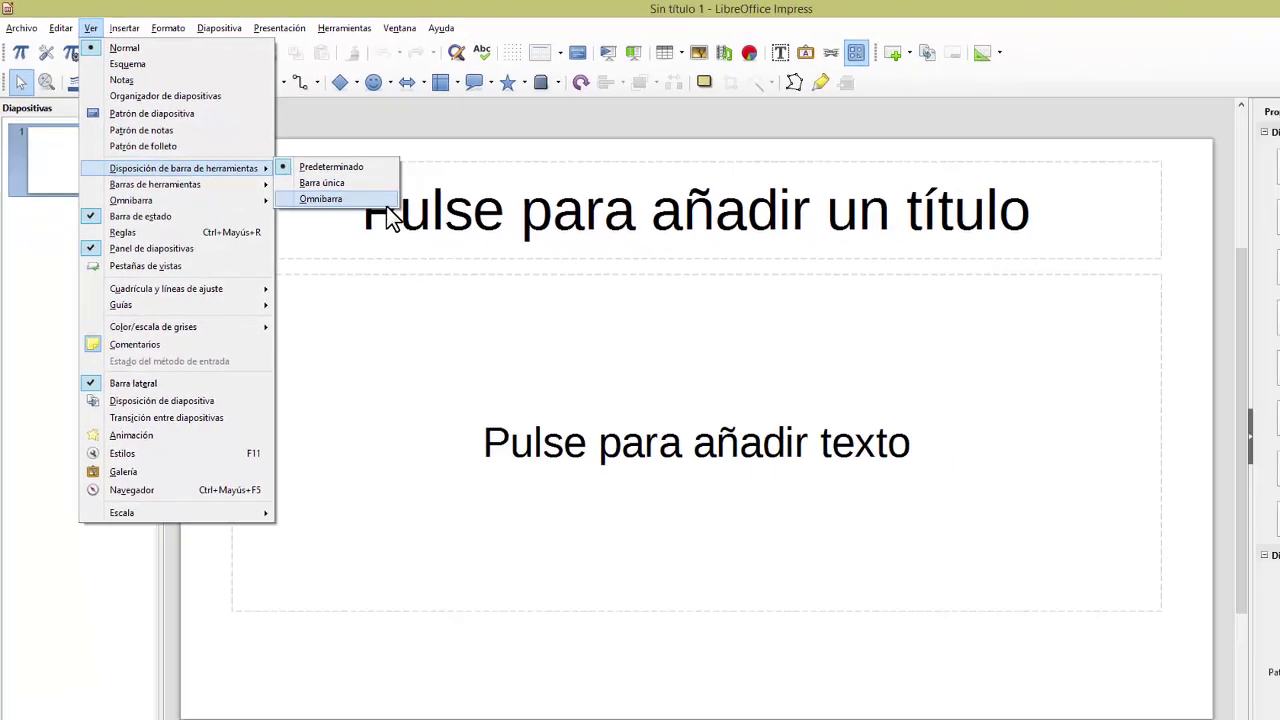
click(538, 281)
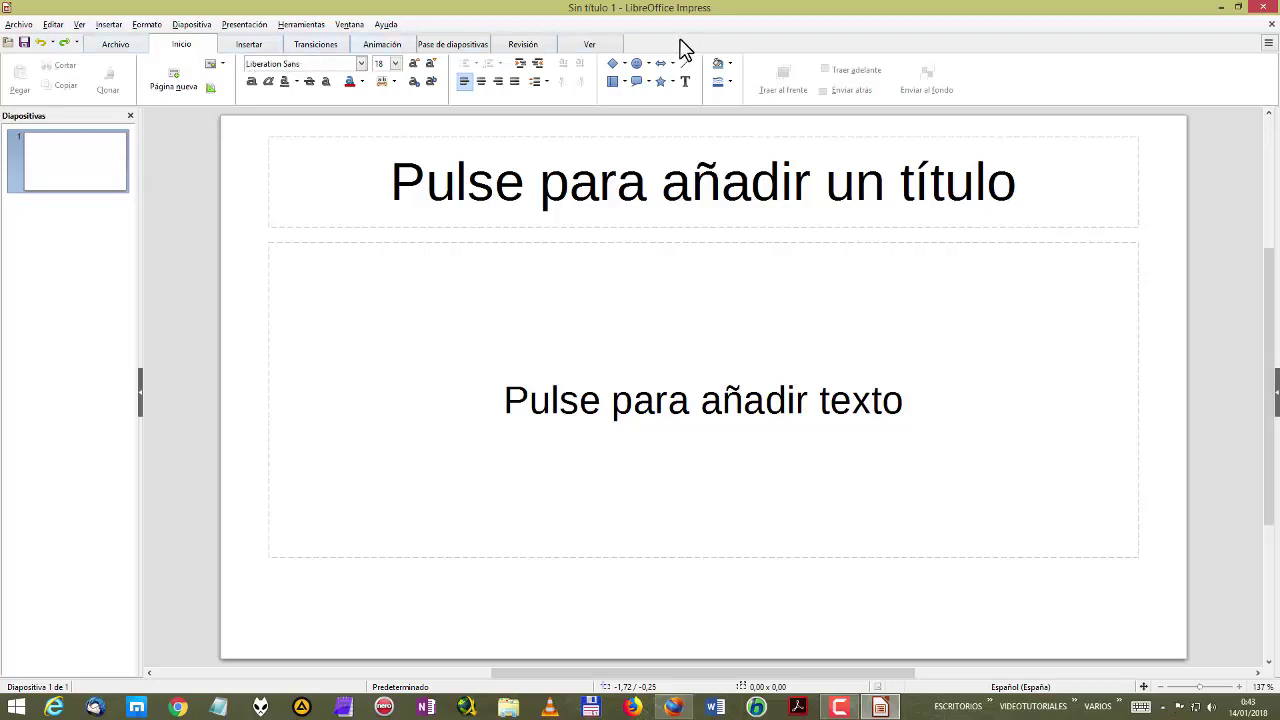
Examine the Insertar and Transiciones sections of the Impress Omnibarra, returning to Inicio
click(248, 44)
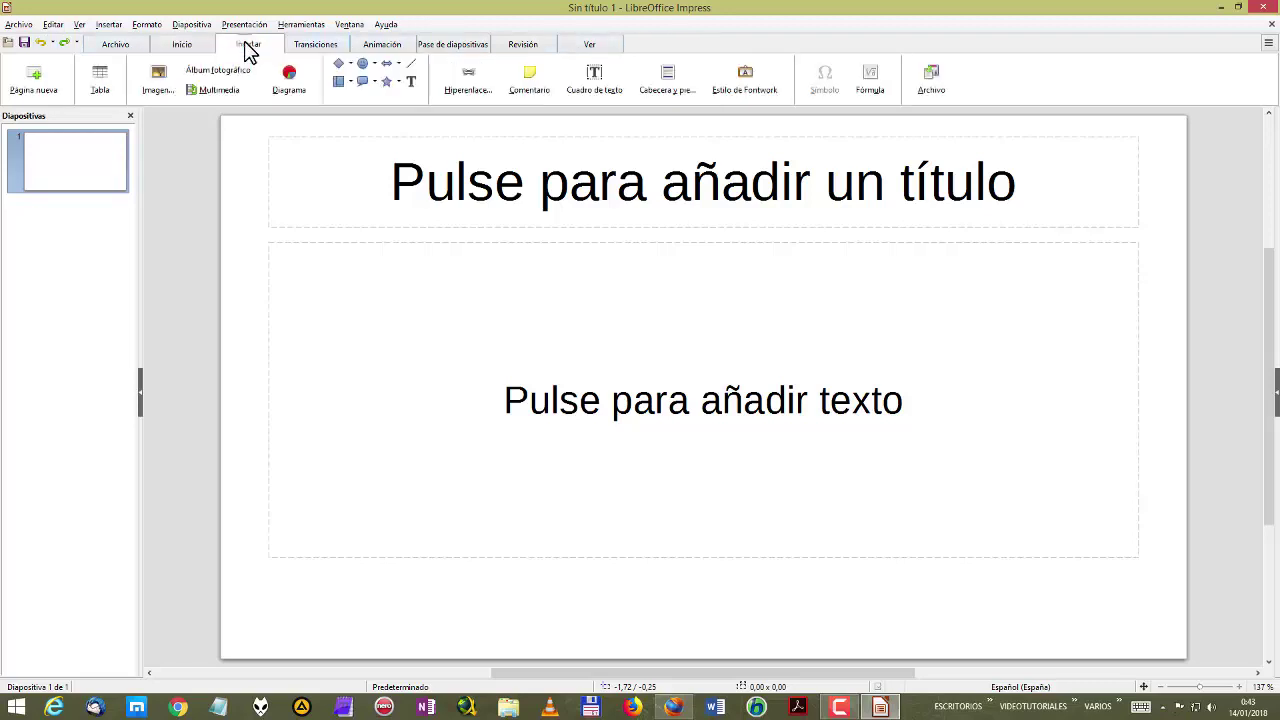
click(312, 45)
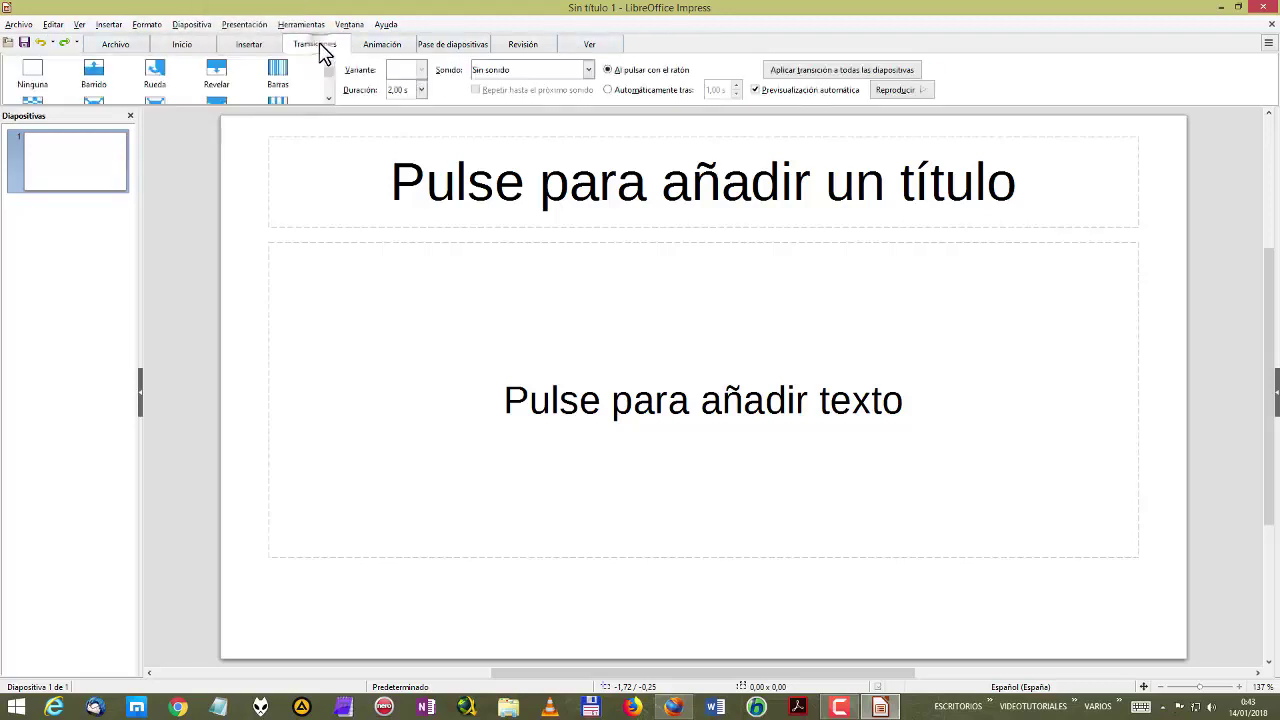
click(244, 47)
click(190, 48)
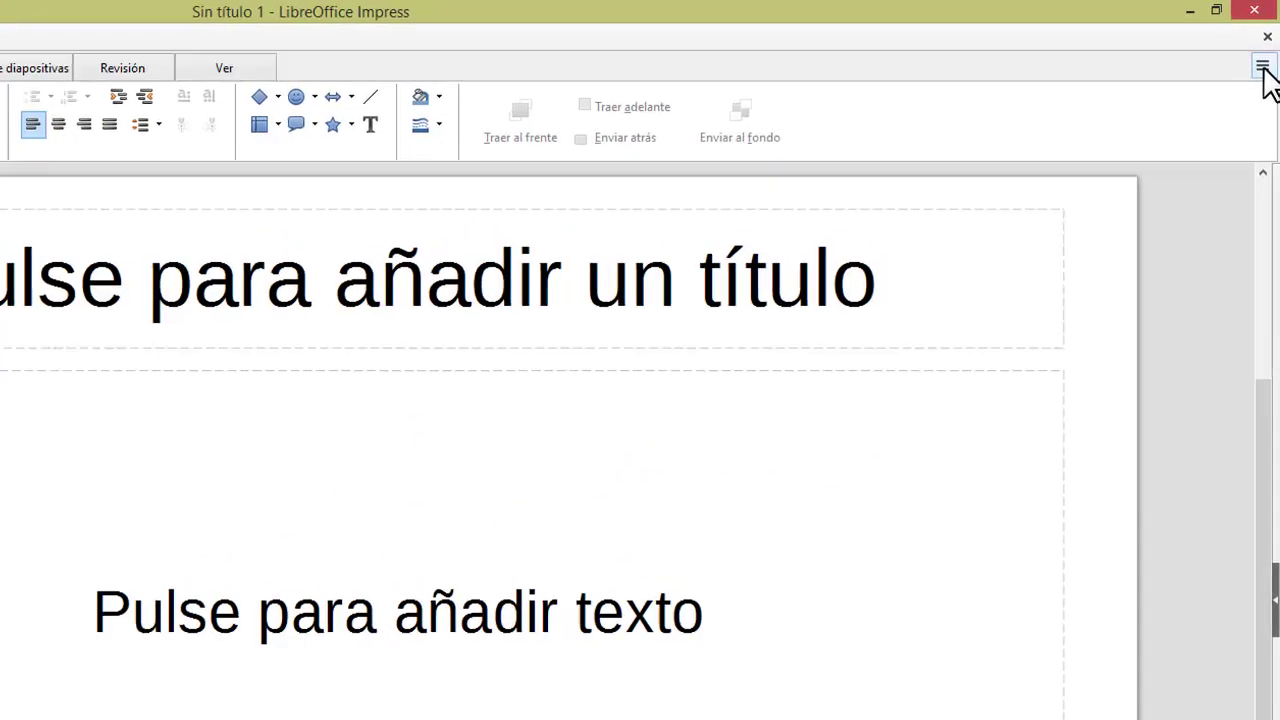
Hide the menu bar of the presentation and show it again
click(1268, 43)
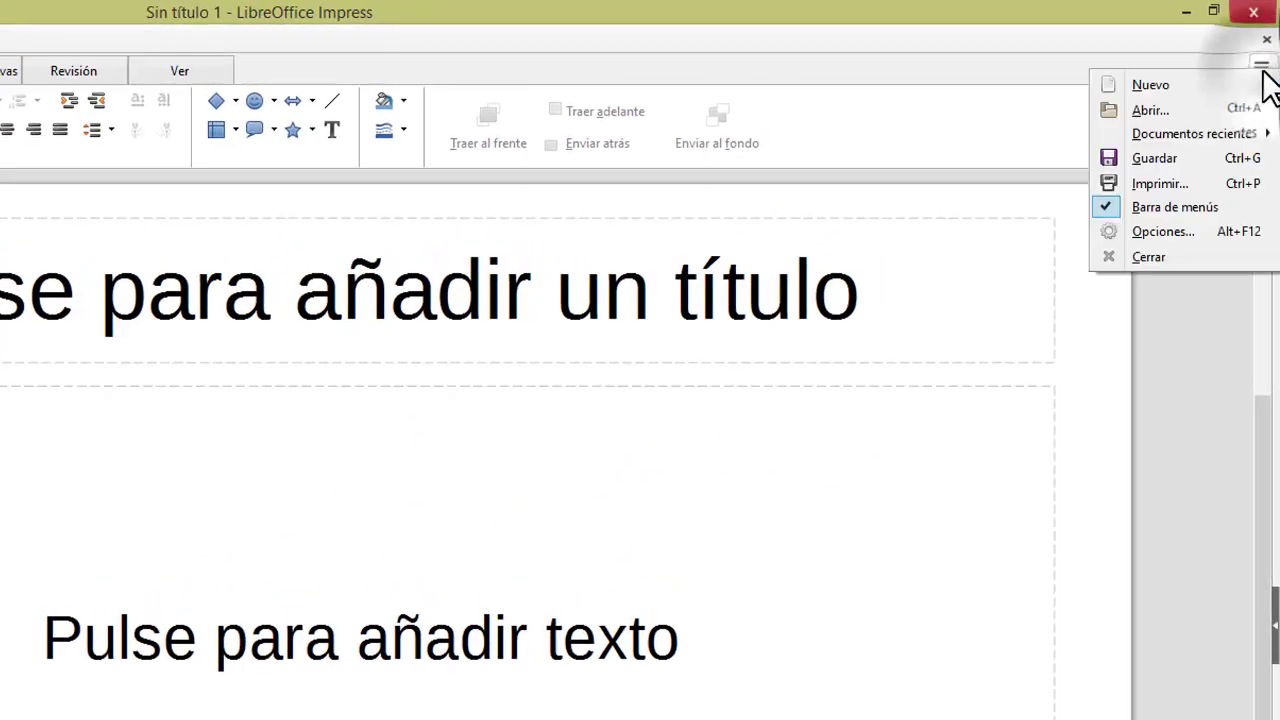
key(Escape)
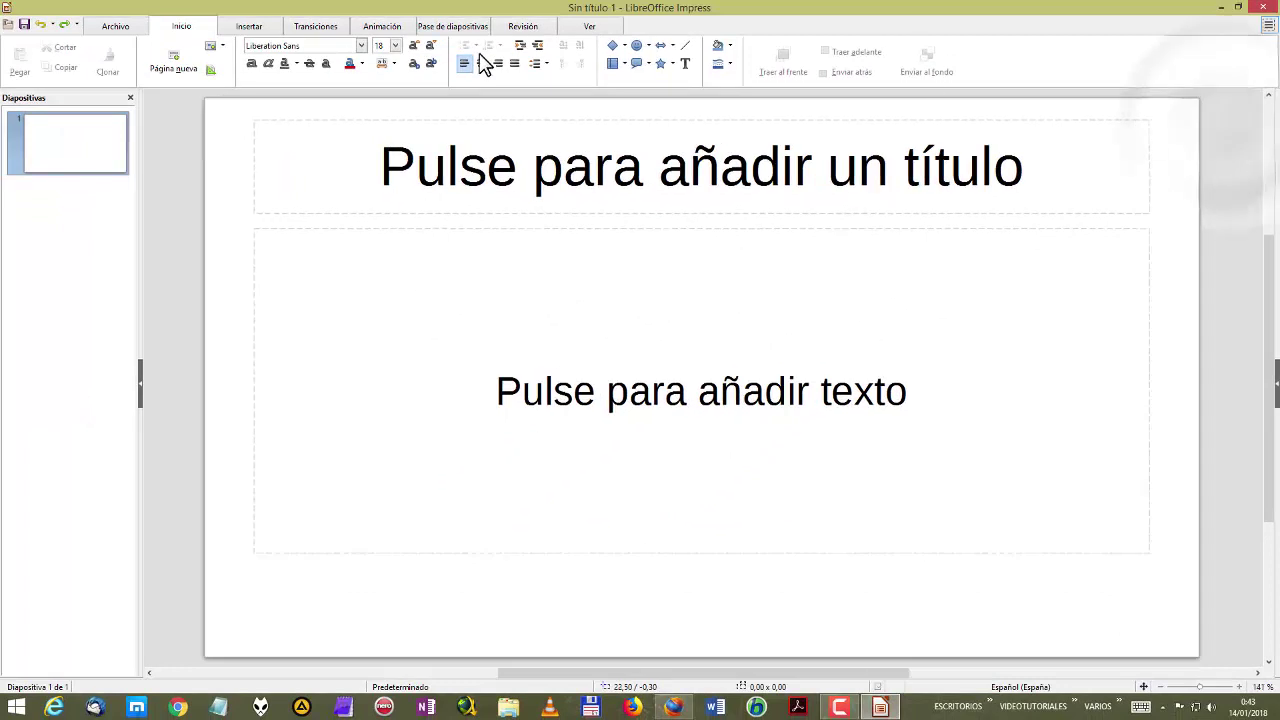
click(1268, 32)
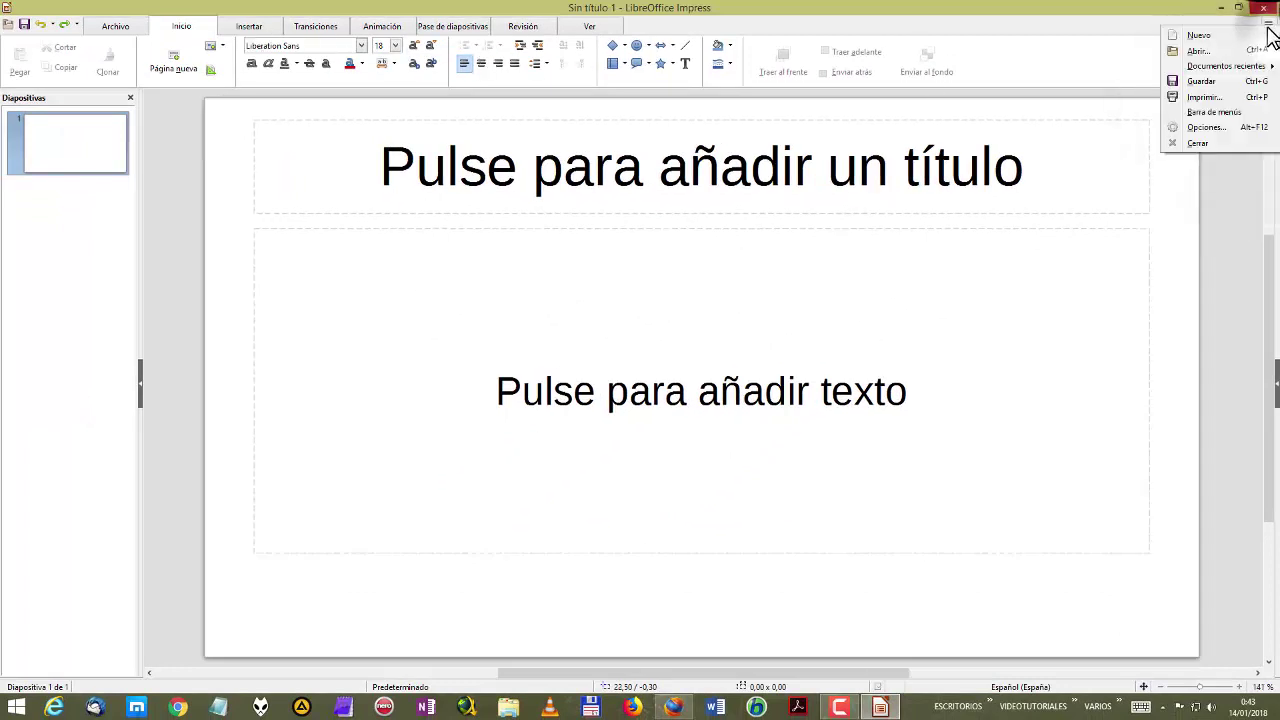
click(1213, 118)
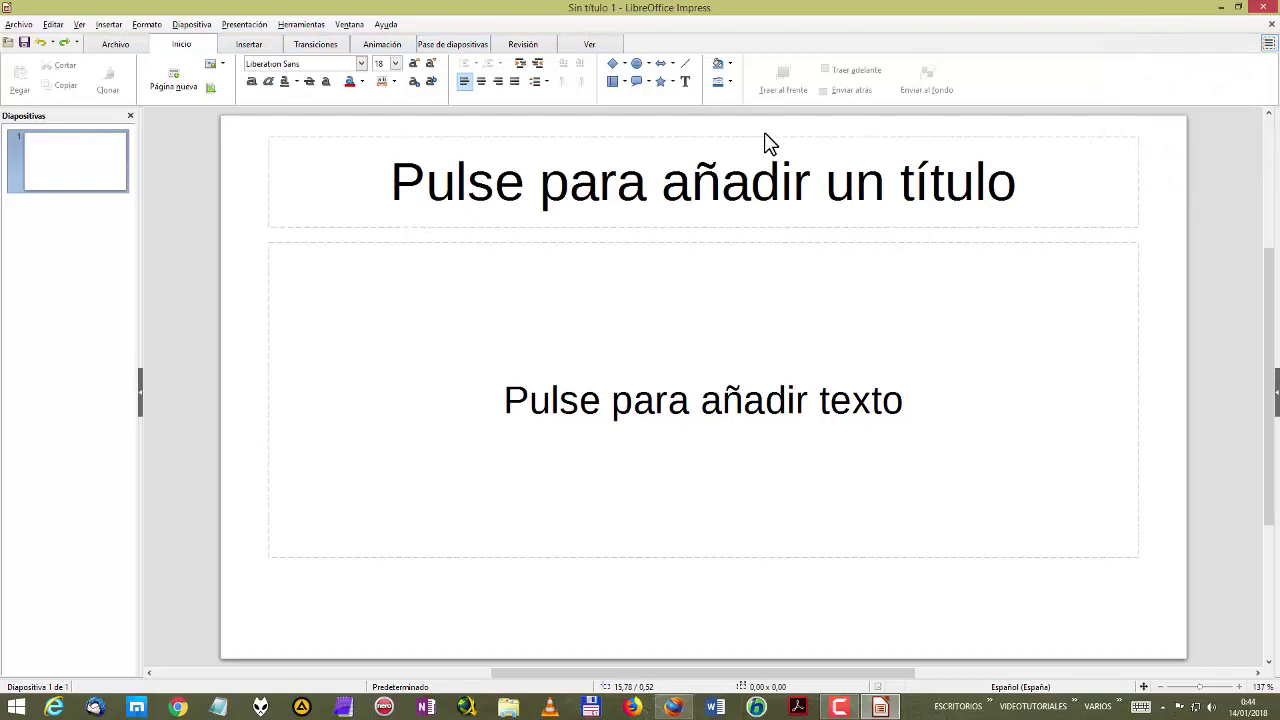
Create a new Writer text document from the presentation
click(13, 26)
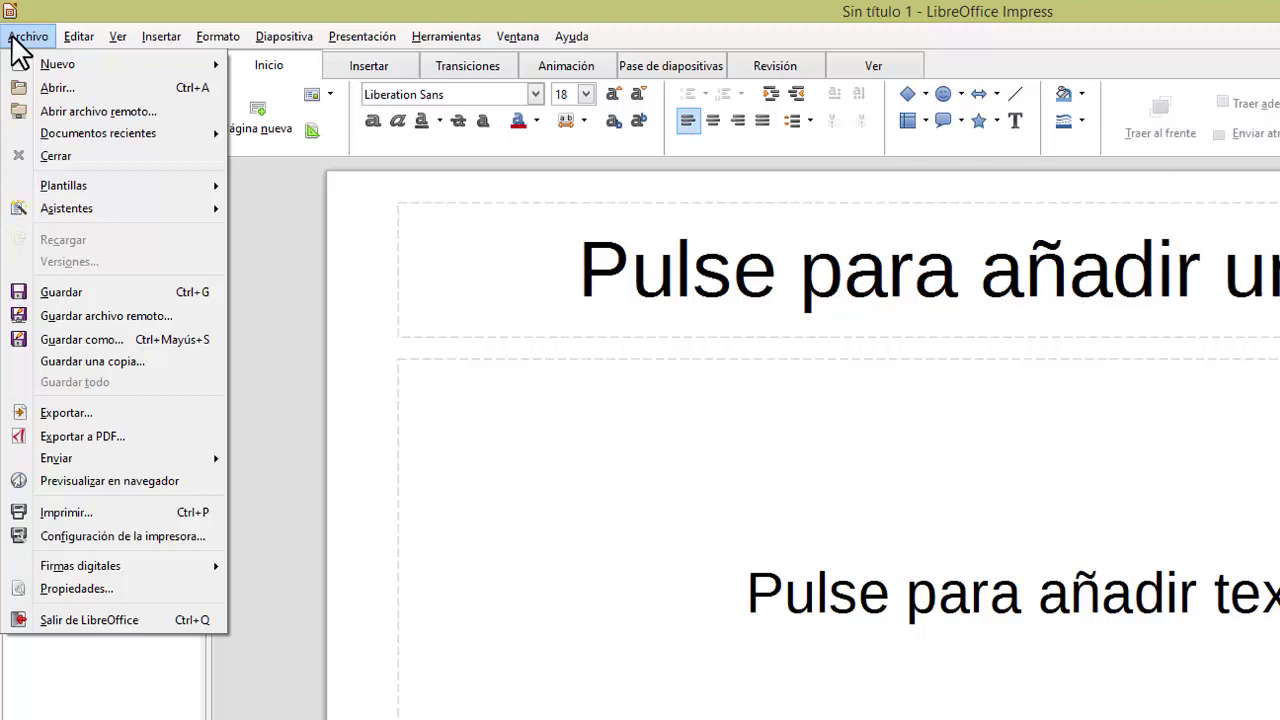
click(14, 38)
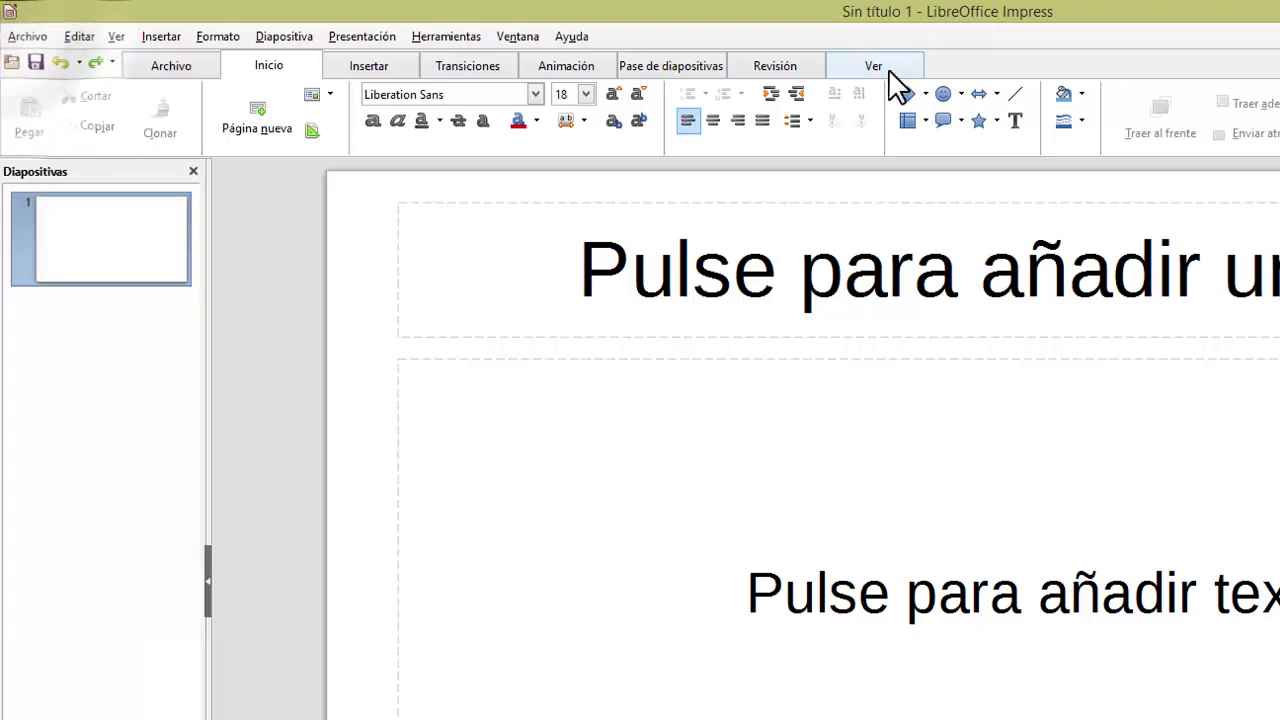
click(24, 40)
mouse_move(57, 66)
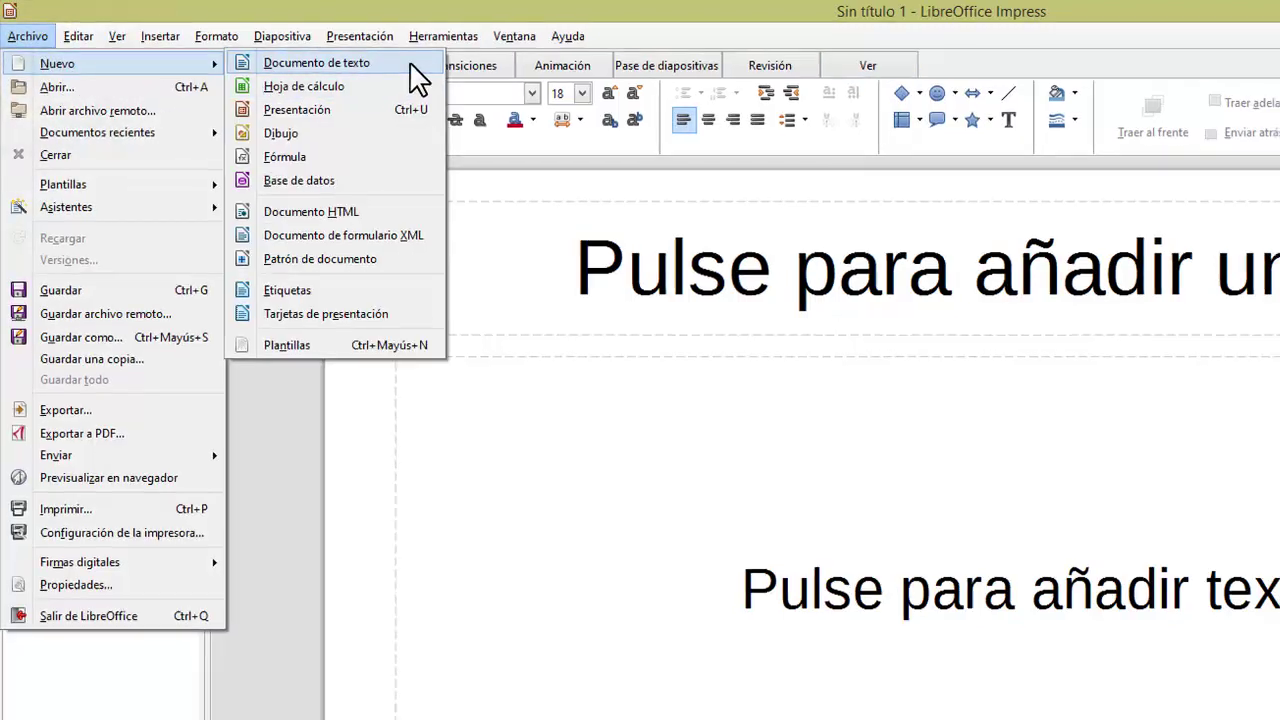
click(413, 65)
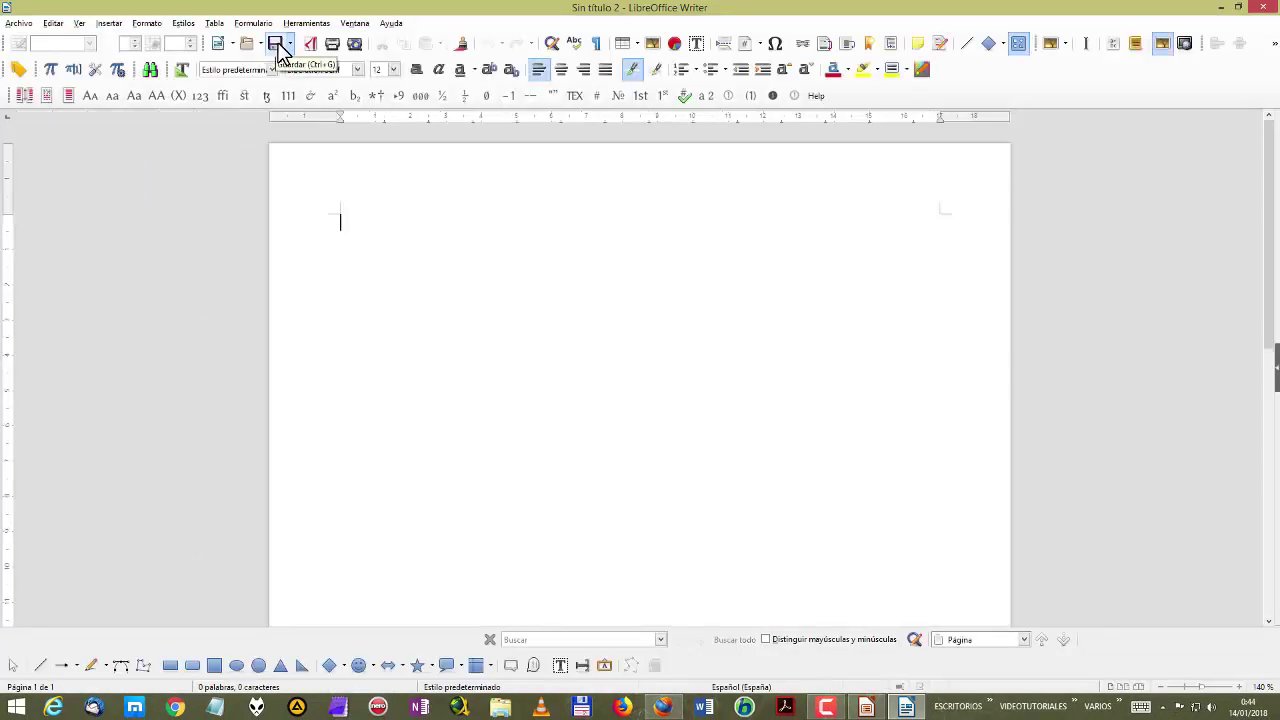
Set the toolbar layout of the new text document to Omnibarra and close the document
click(79, 22)
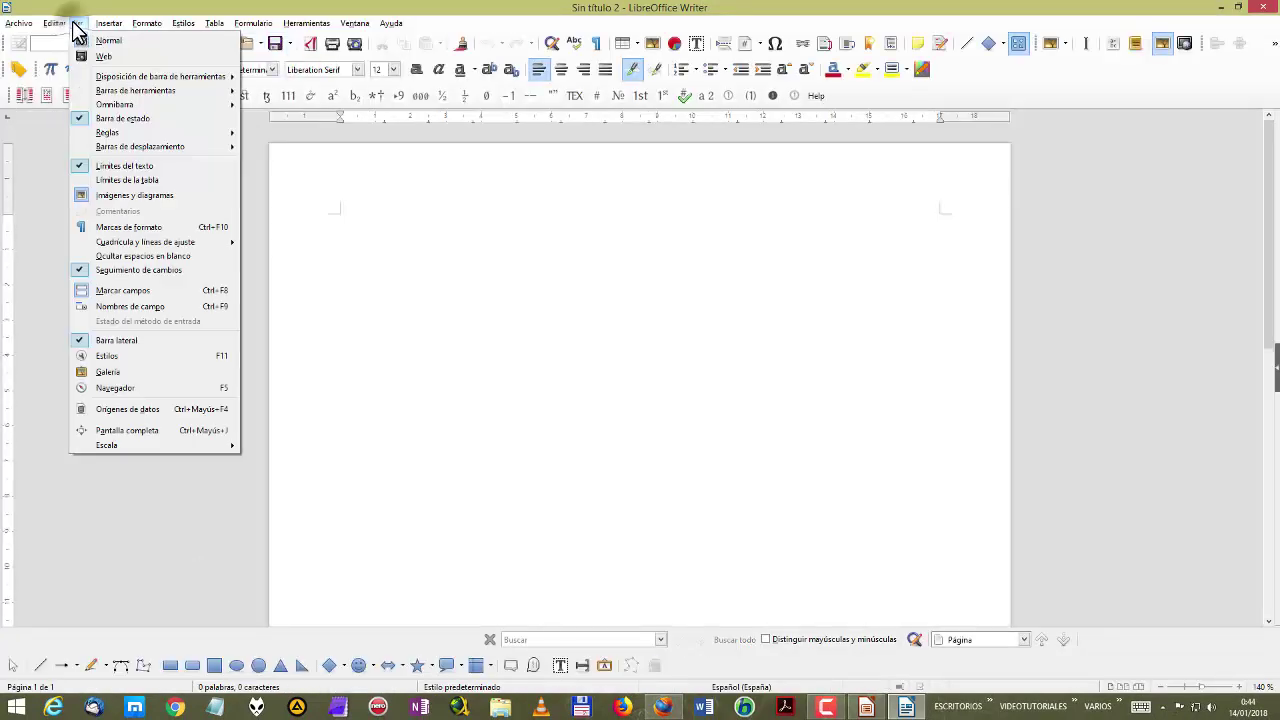
mouse_move(148, 85)
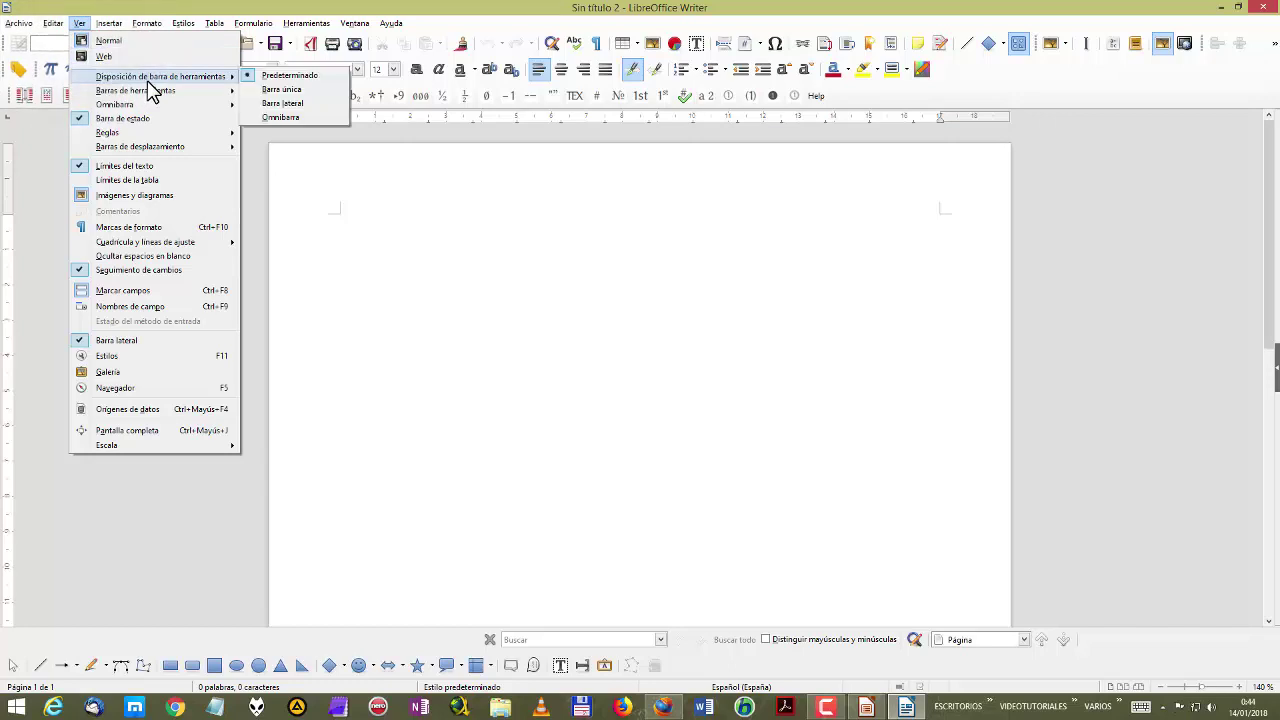
click(275, 118)
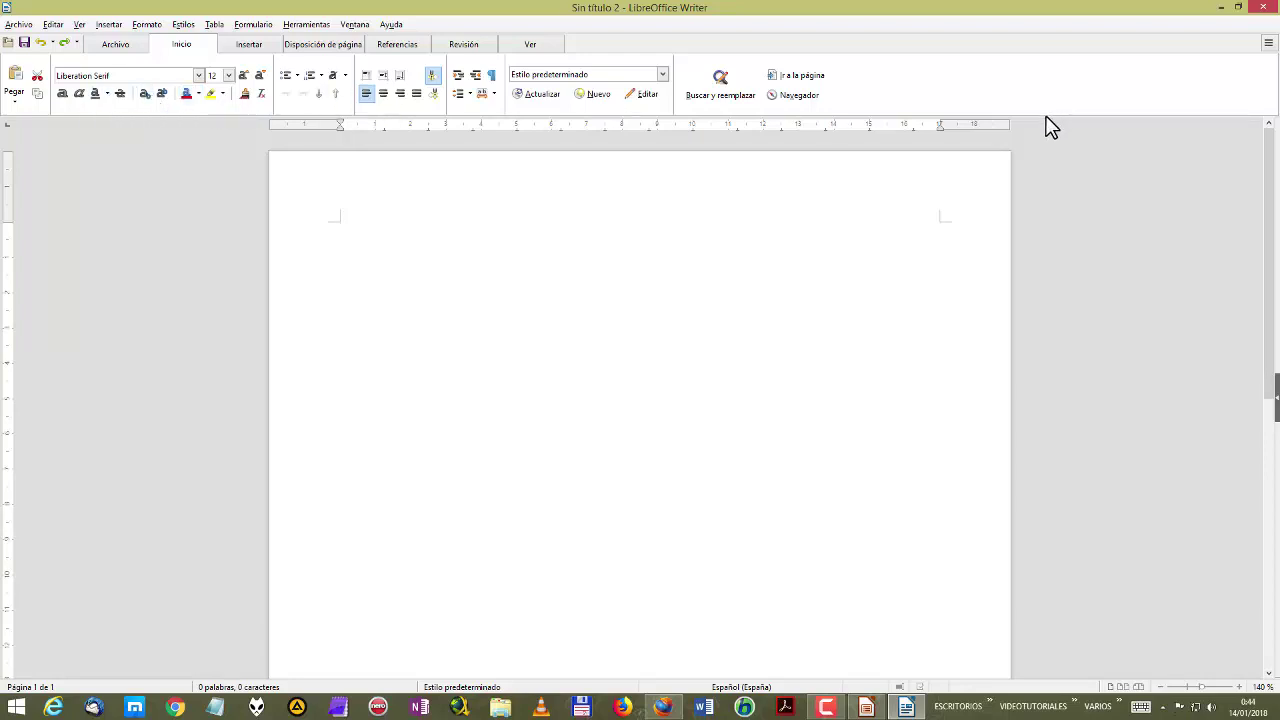
click(1262, 9)
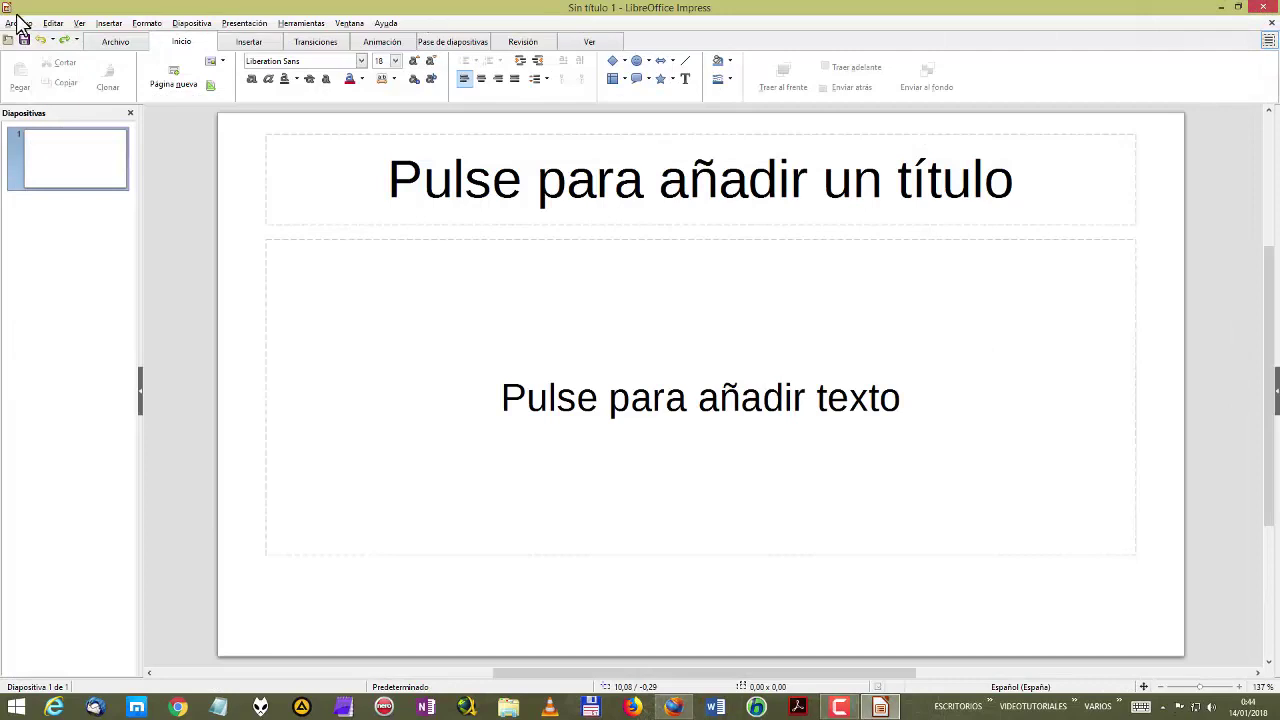